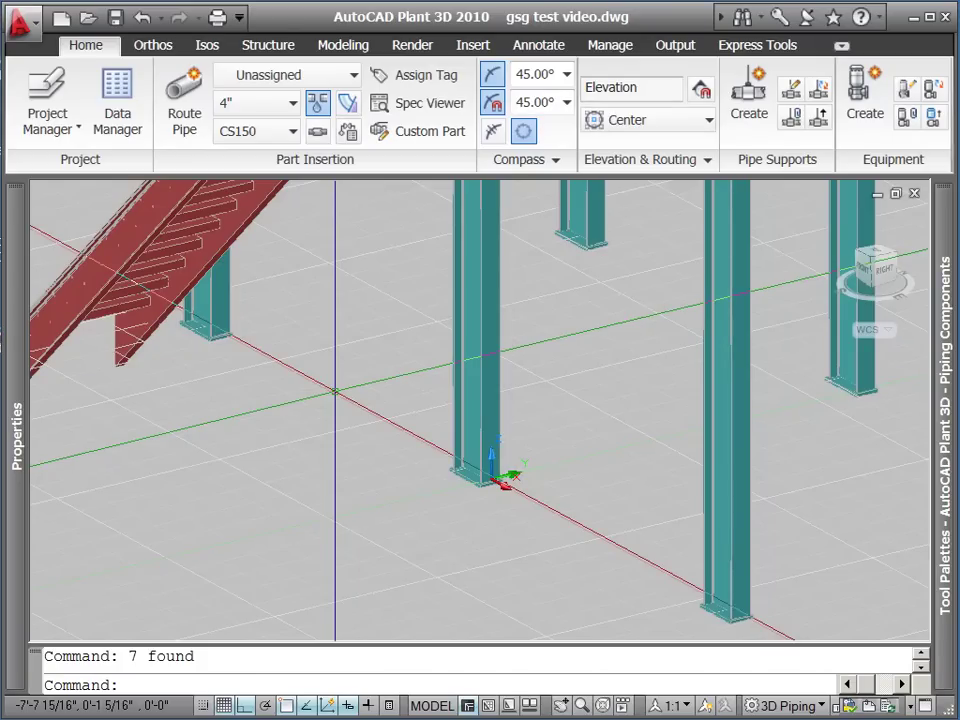
# Step: Keep the line number Unassigned and route a 4" CS150 zigzag pipe with two elbows
pyautogui.click(354, 76)
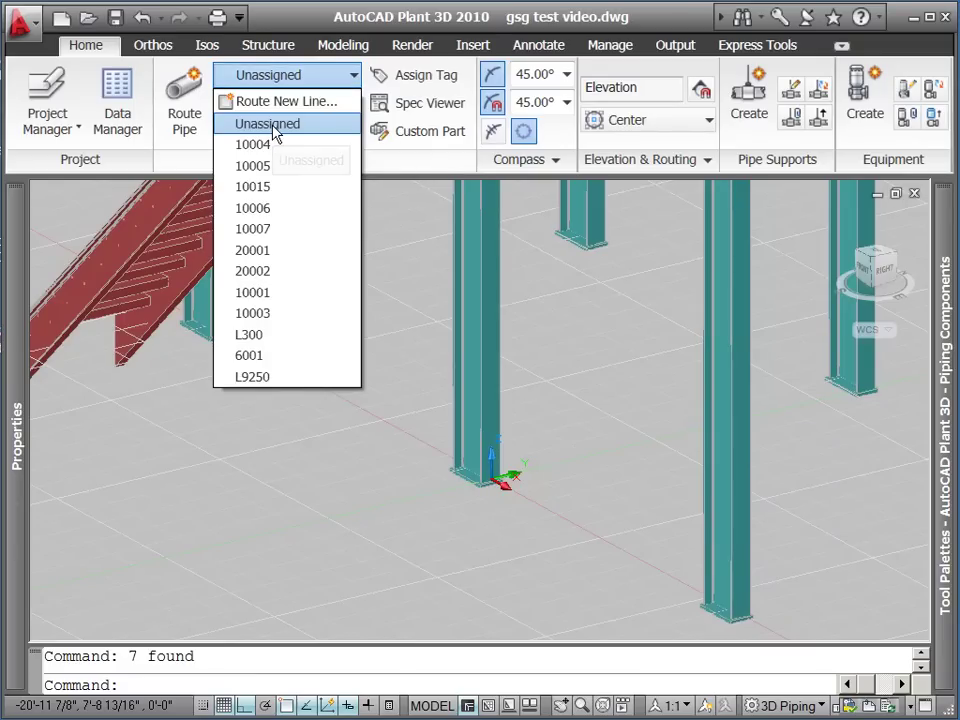
pyautogui.click(275, 132)
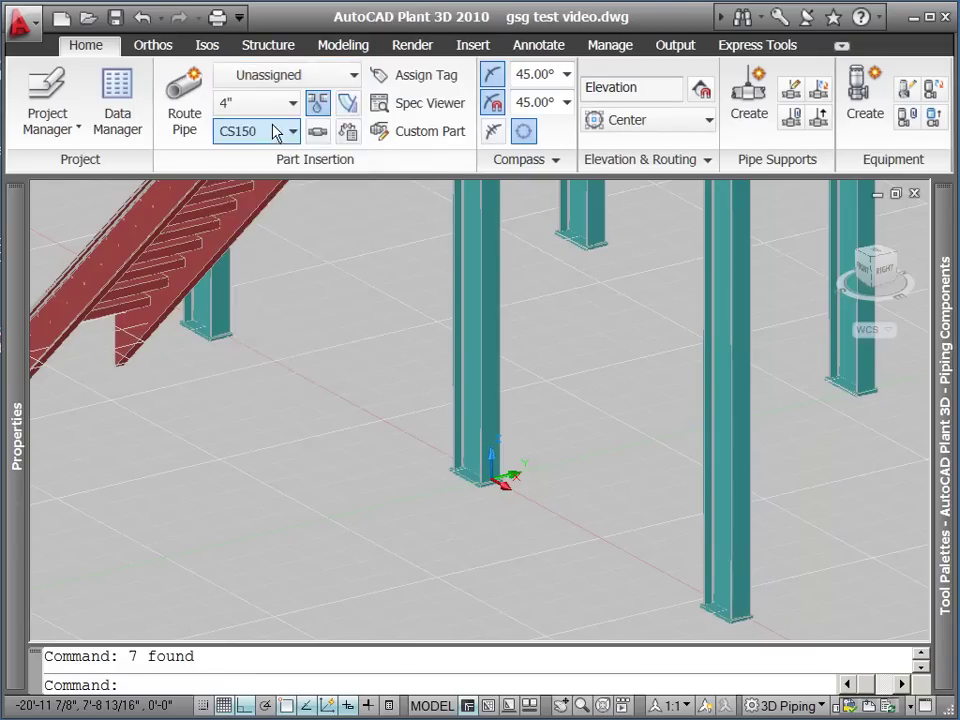
pyautogui.click(188, 100)
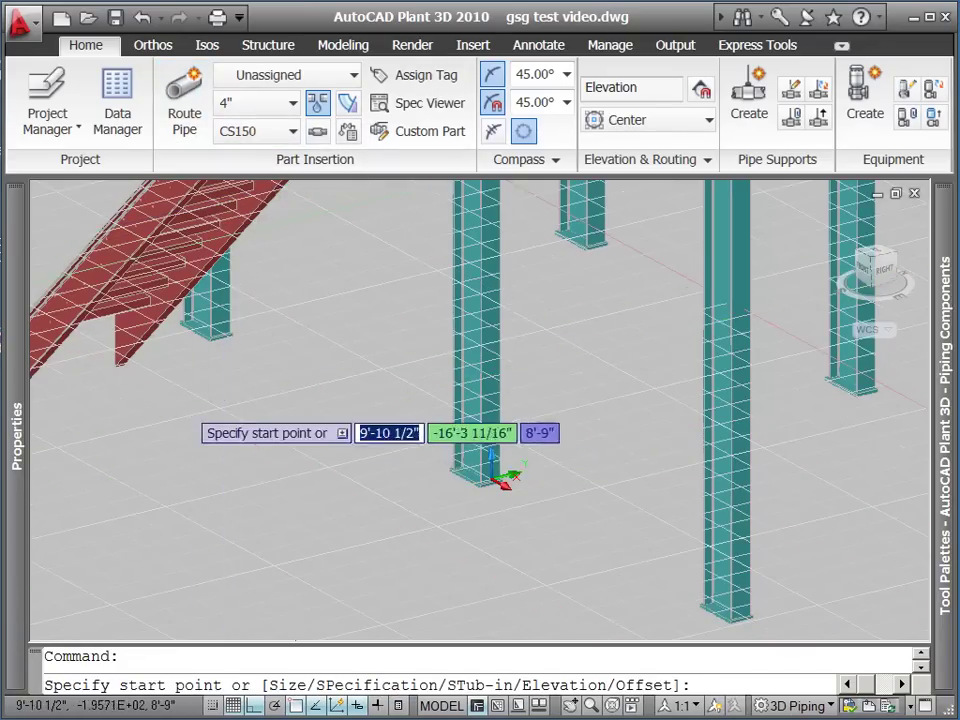
pyautogui.click(187, 407)
pyautogui.click(350, 494)
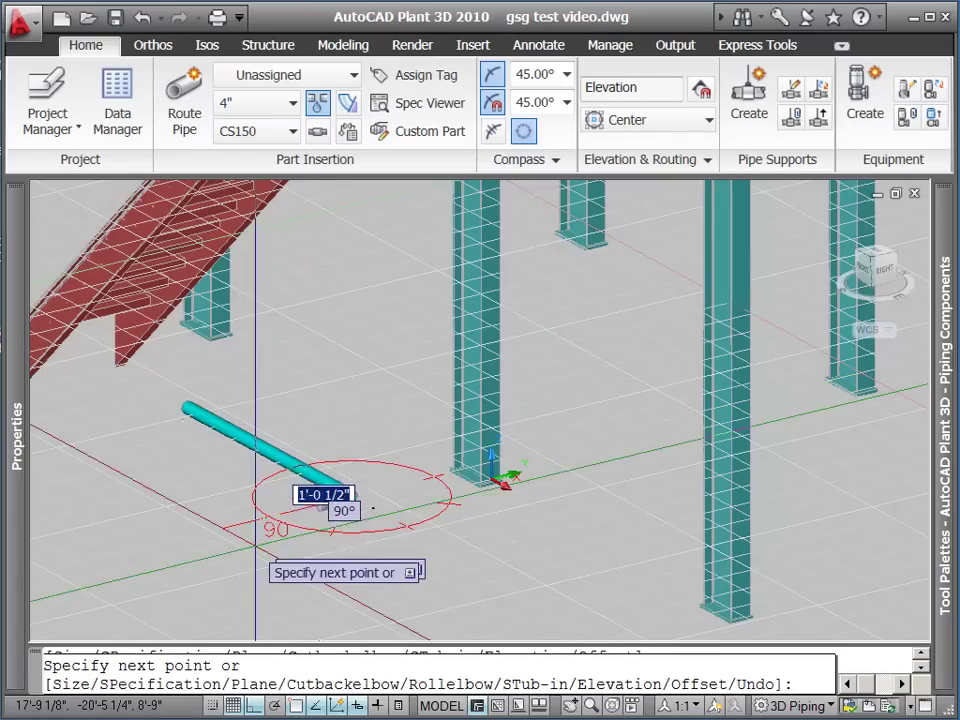
pyautogui.click(218, 524)
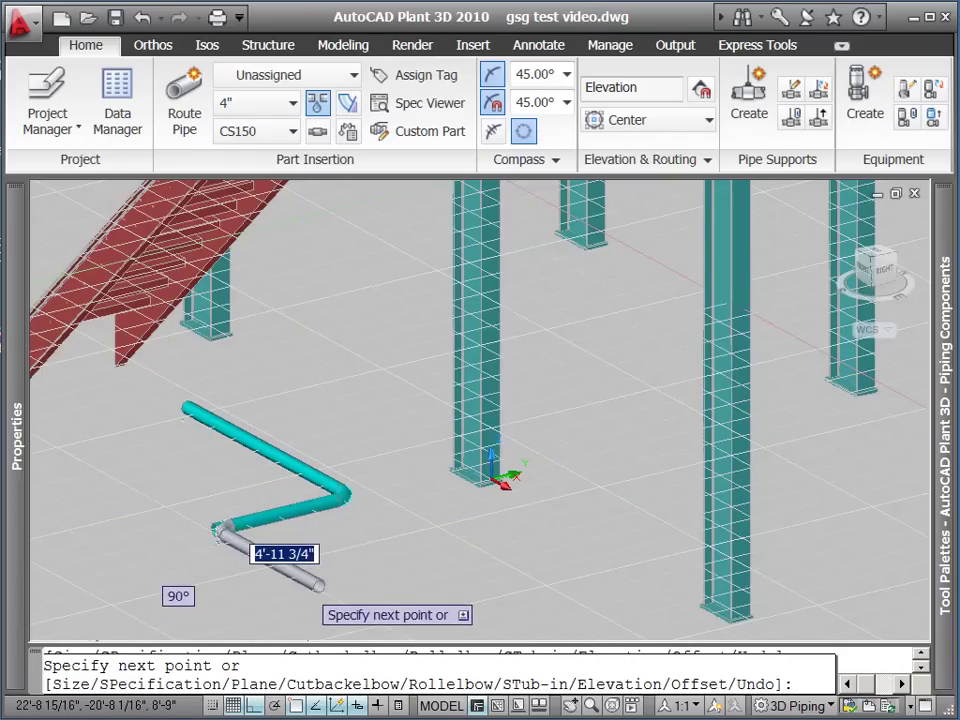
pyautogui.click(316, 582)
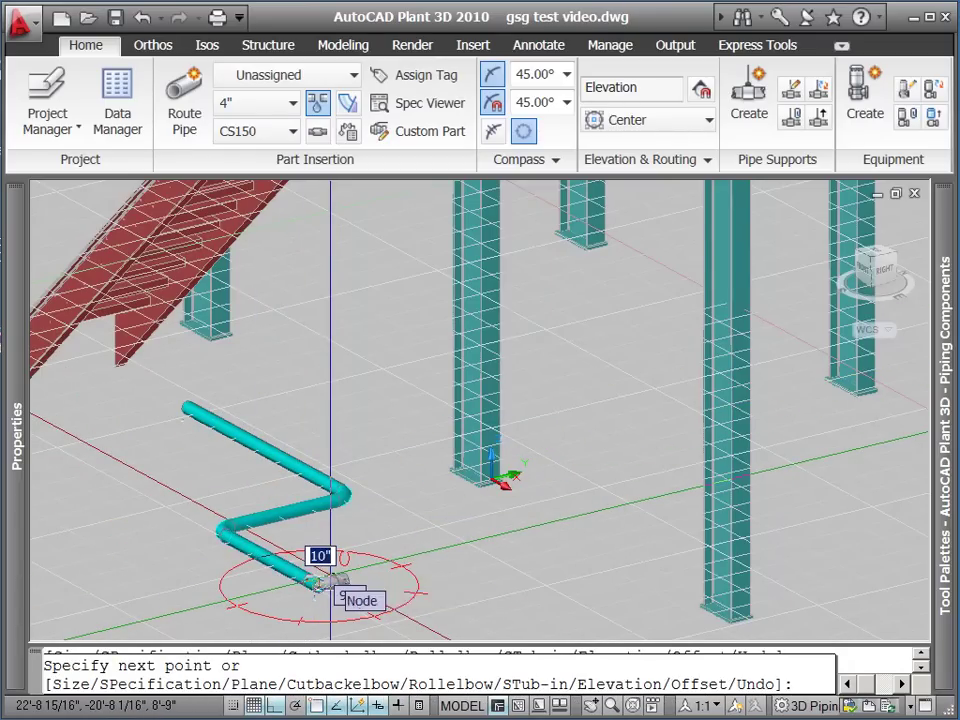
pyautogui.press('Return')
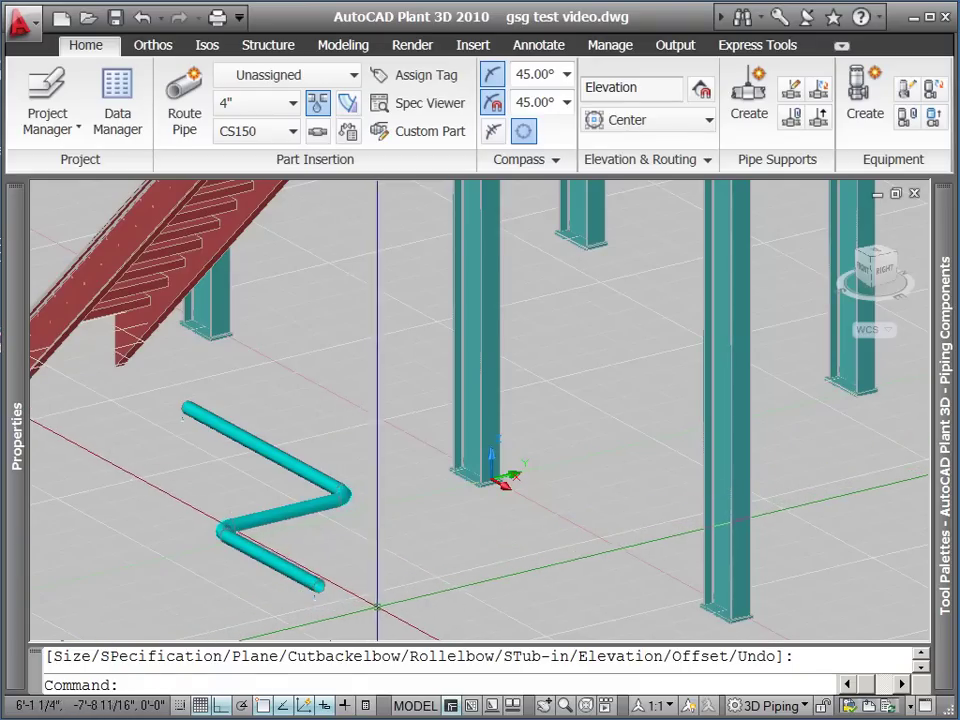
# Step: Window-select the zigzag pipe and choose New... for its LineNumberTag in Properties
pyautogui.click(377, 621)
pyautogui.click(291, 493)
pyautogui.hotkey('ctrl', '1')
pyautogui.click(240, 548)
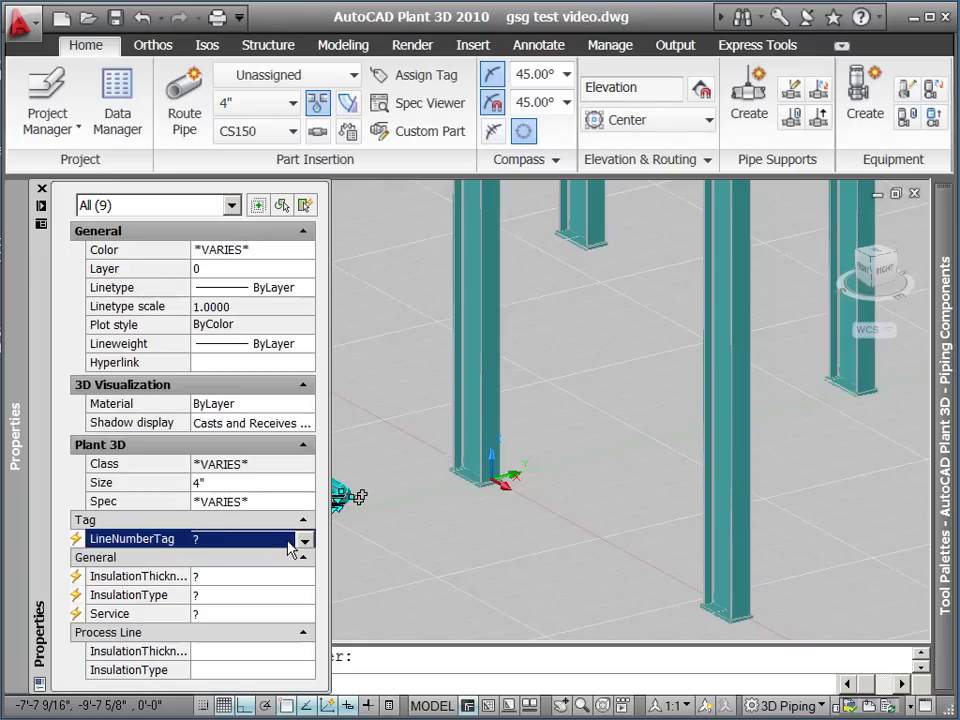
pyautogui.click(307, 541)
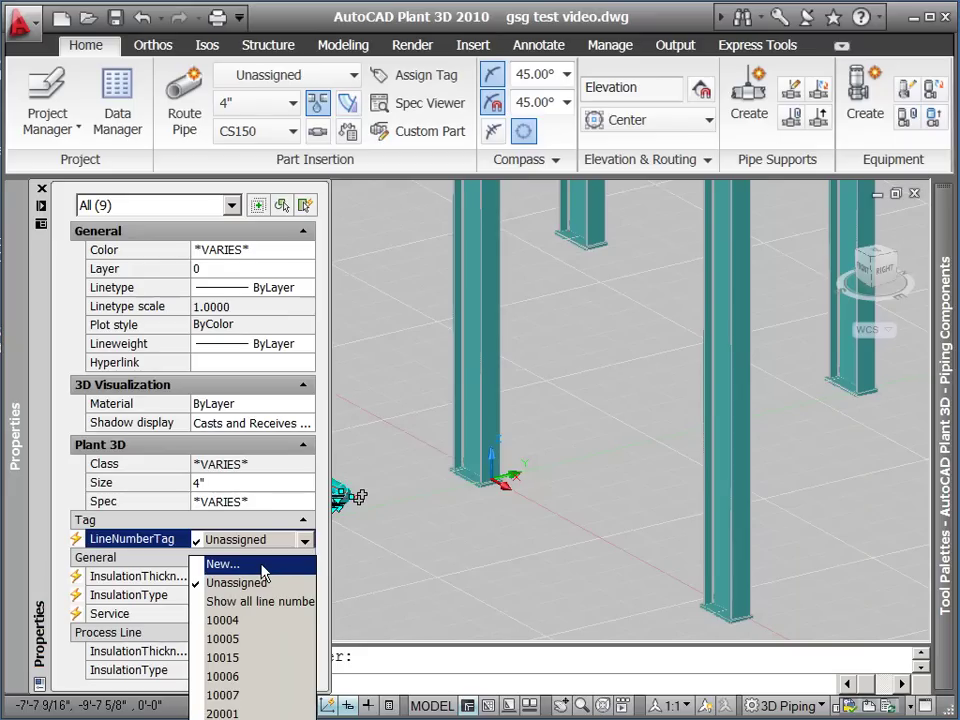
pyautogui.click(263, 572)
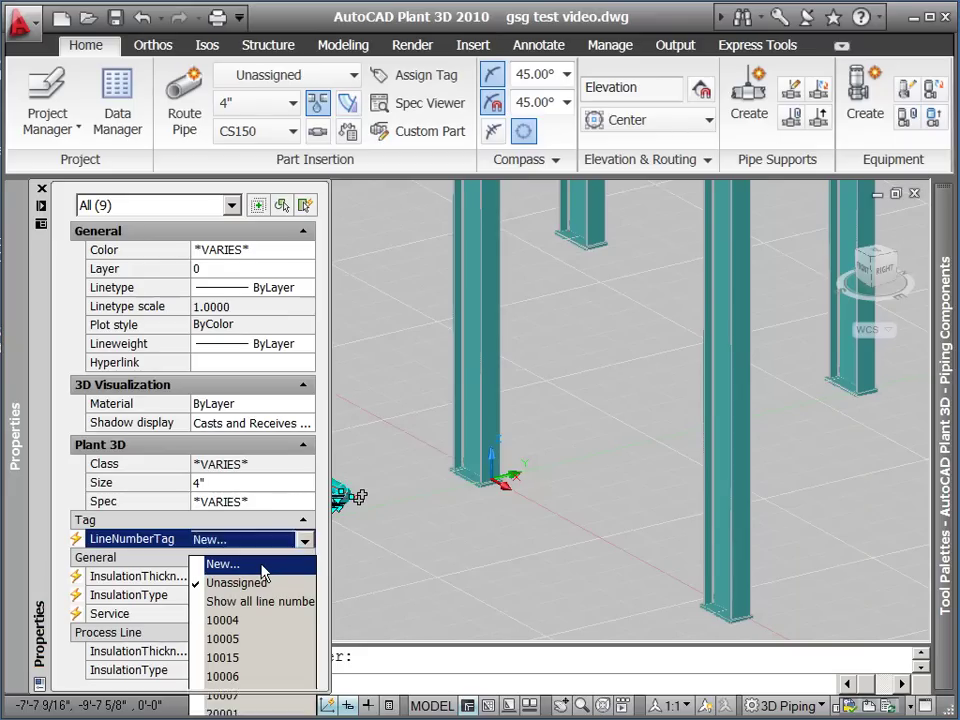
# Step: Assign line number L1212 to the pipe run and clear the selection
pyautogui.write('L')
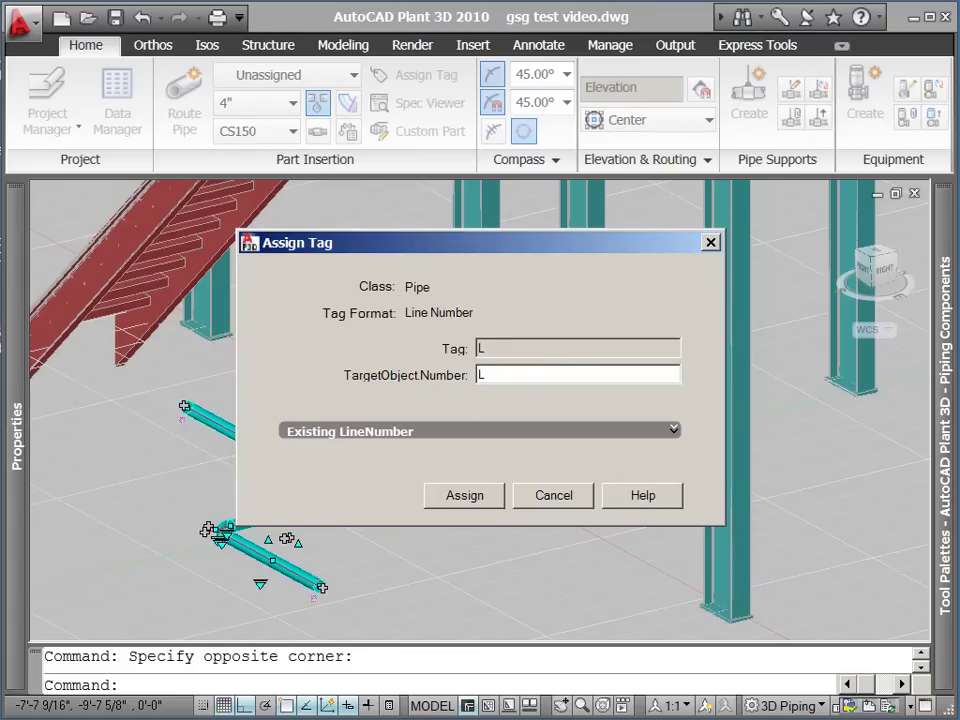
pyautogui.write('1212')
pyautogui.click(481, 500)
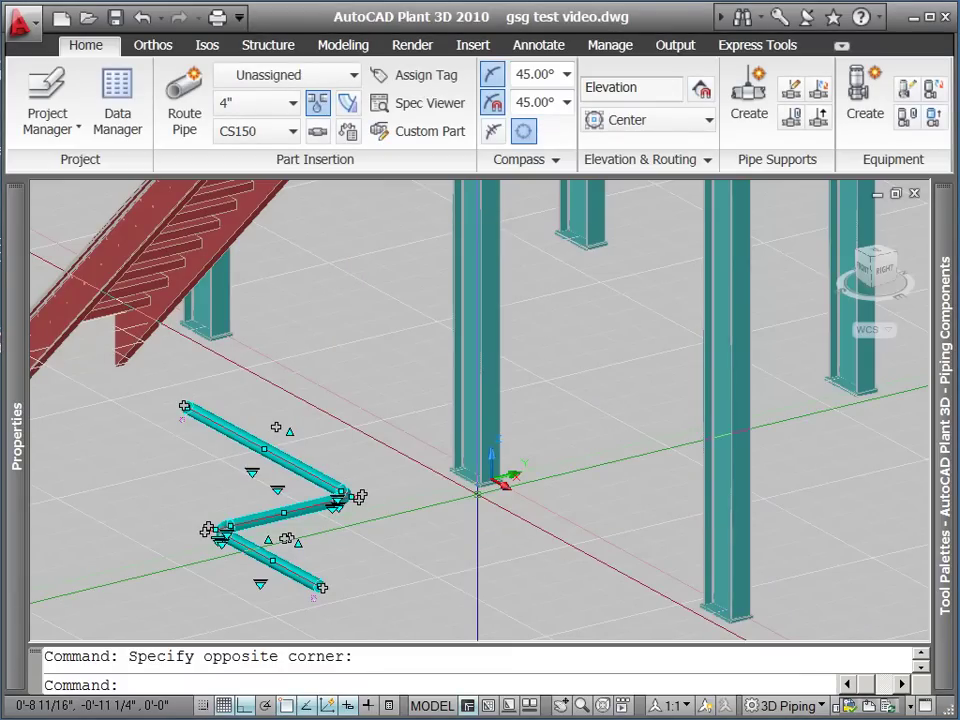
pyautogui.press('Escape')
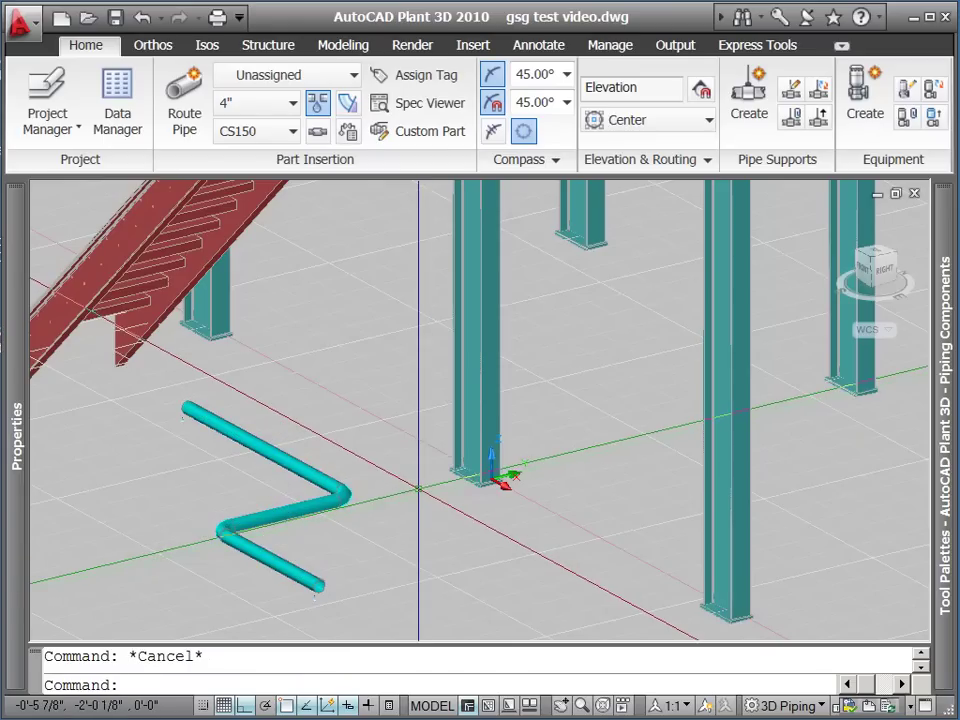
# Step: Choose L1212 in the Line Number Selector instead of Unassigned
pyautogui.click(355, 76)
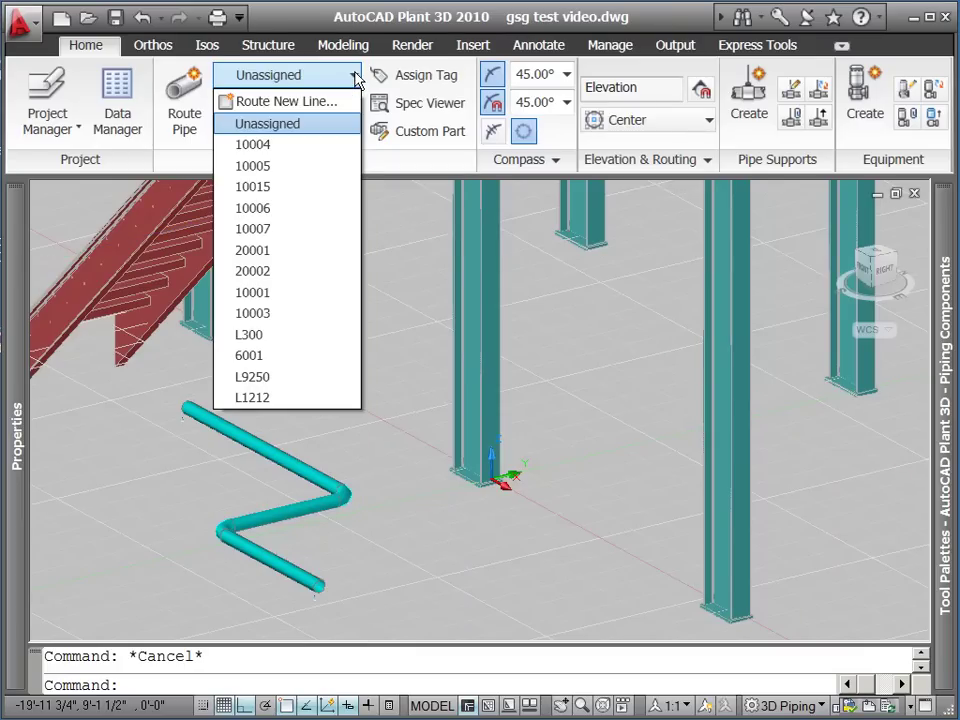
pyautogui.click(288, 398)
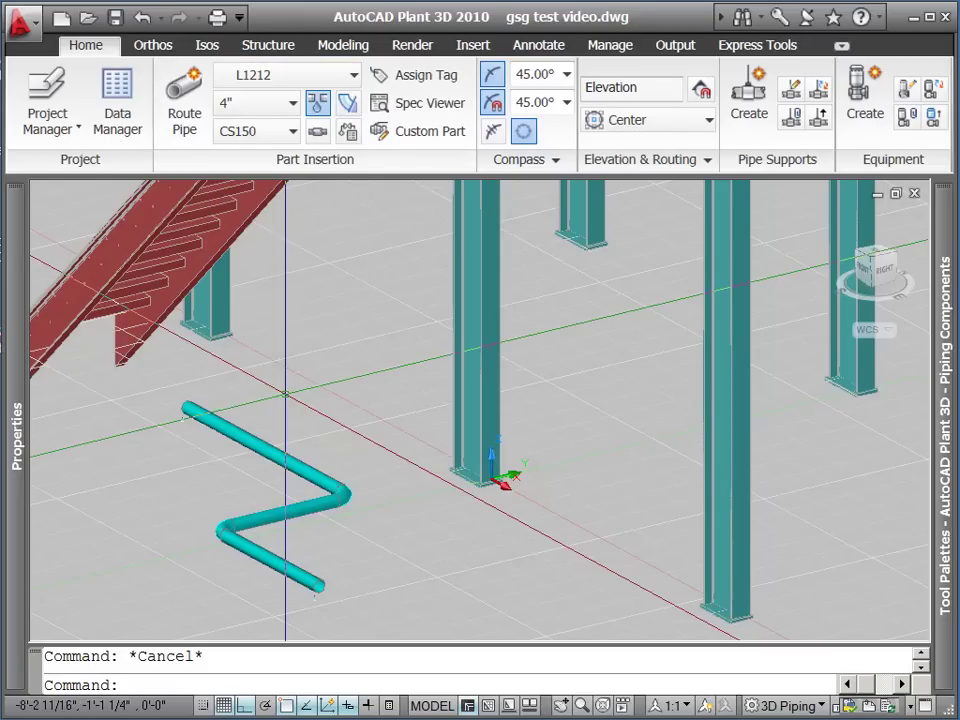
# Step: Continue the pipe from its lower end with an extra jog toward the central column
pyautogui.click(321, 585)
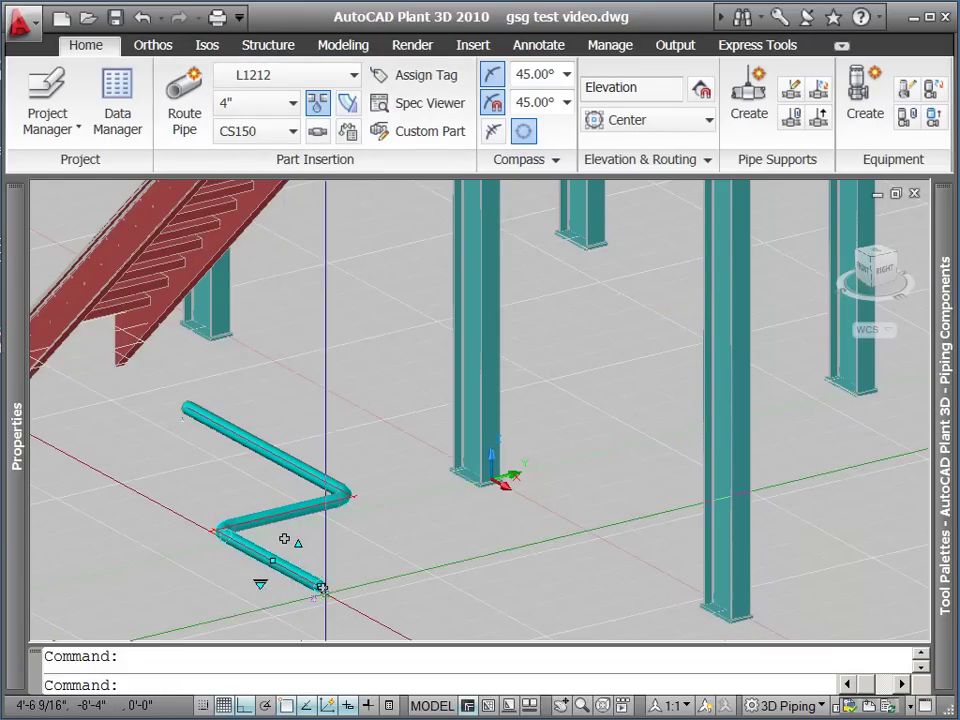
pyautogui.press('Escape')
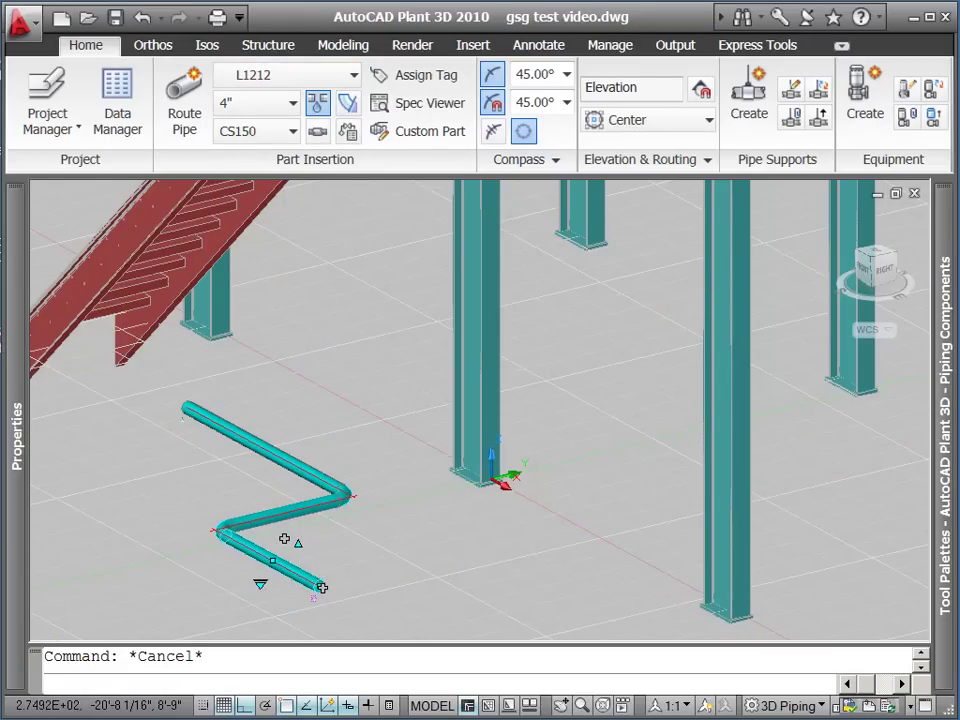
pyautogui.click(321, 587)
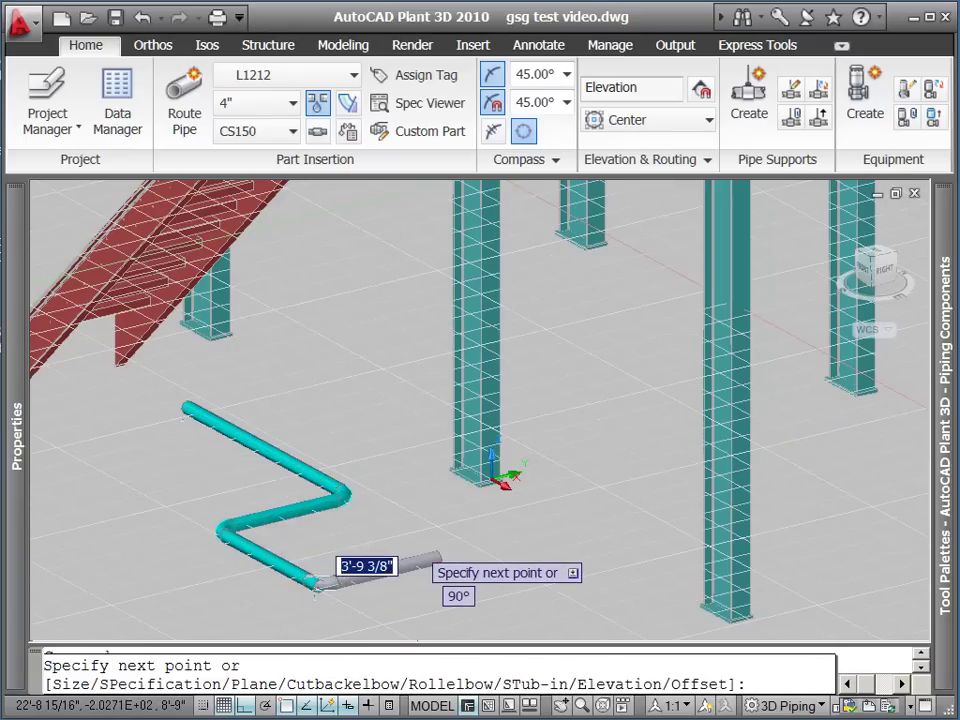
pyautogui.click(445, 565)
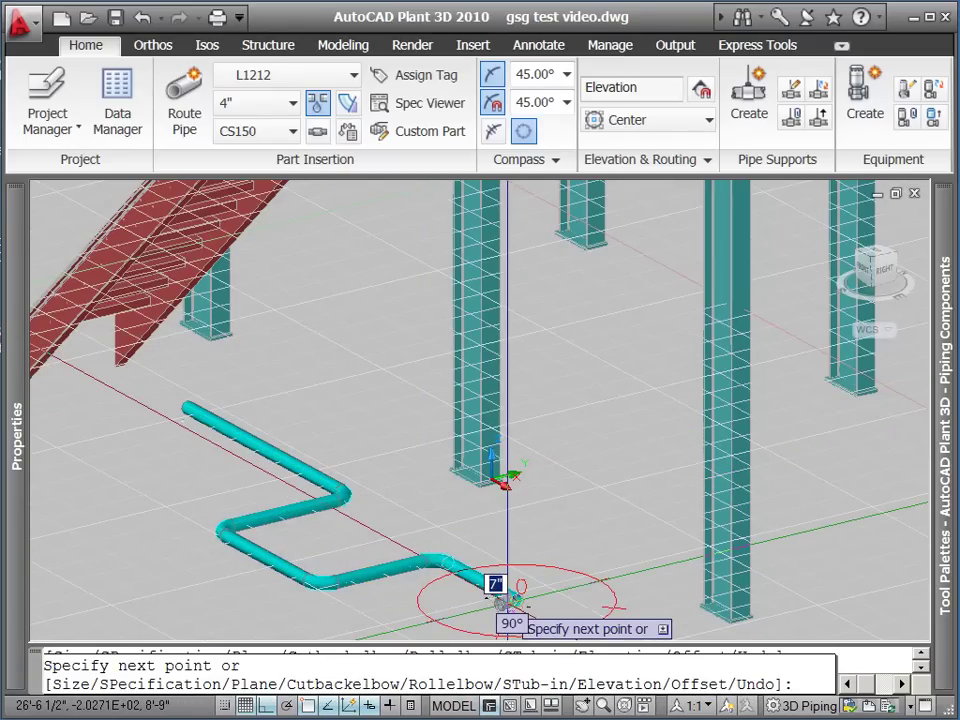
pyautogui.click(505, 598)
pyautogui.press('Return')
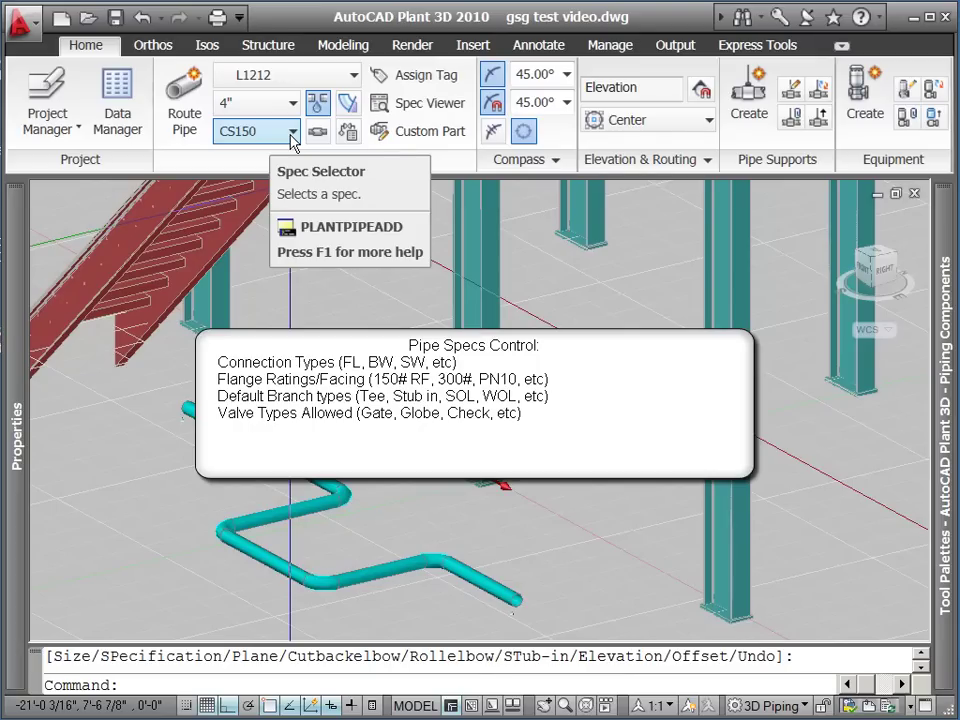
# Step: Pick SS150 from the Spec Selector list in place of CS150
pyautogui.click(293, 132)
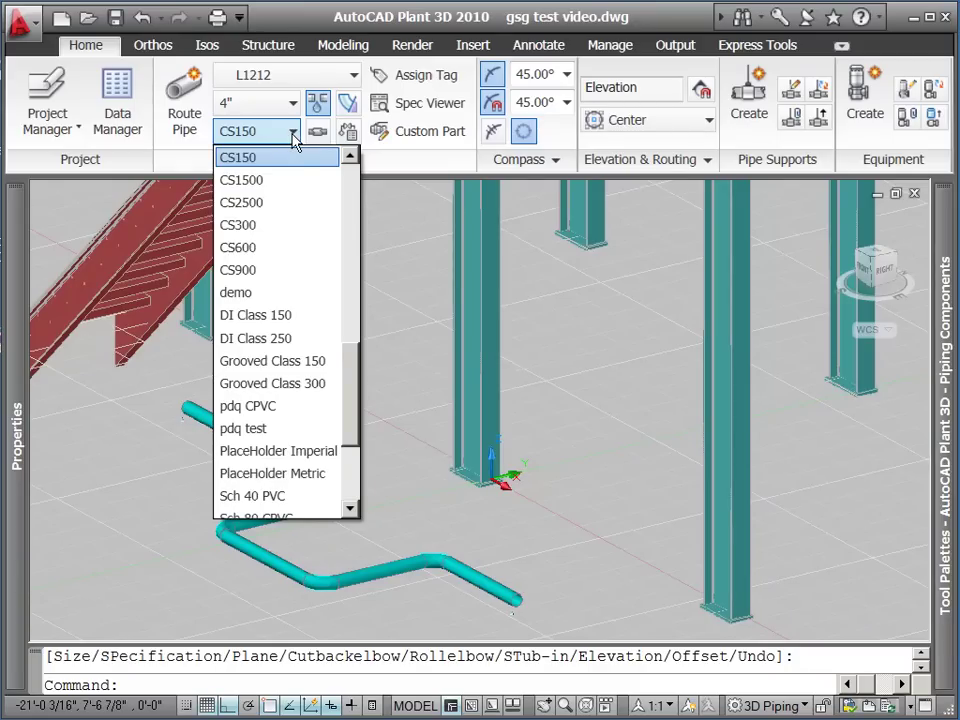
pyautogui.moveTo(354, 385); pyautogui.dragTo(354, 446)
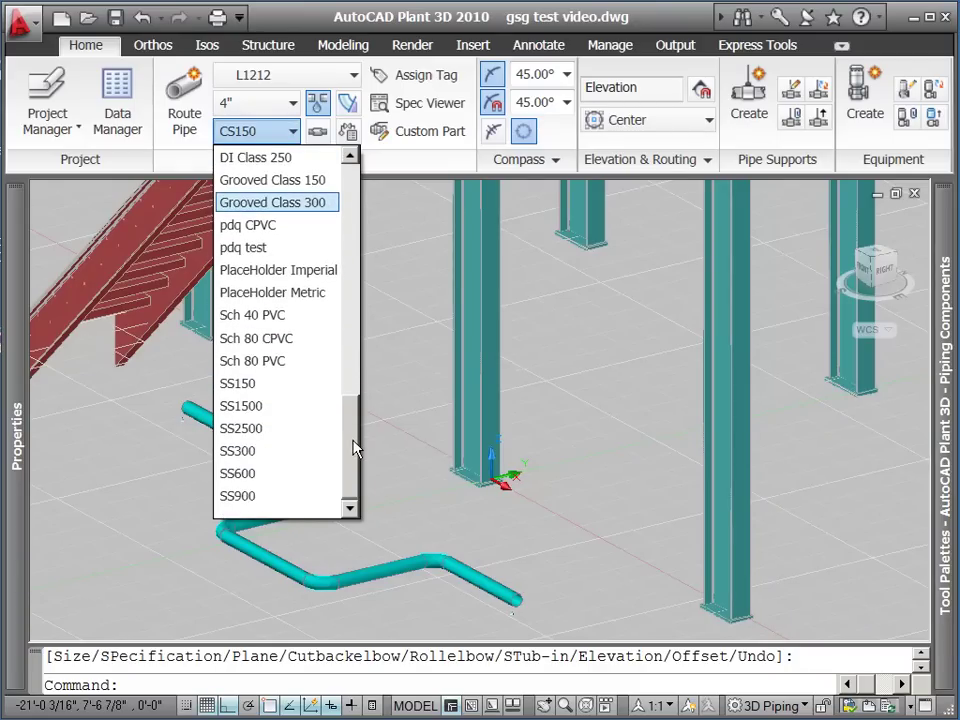
pyautogui.click(258, 386)
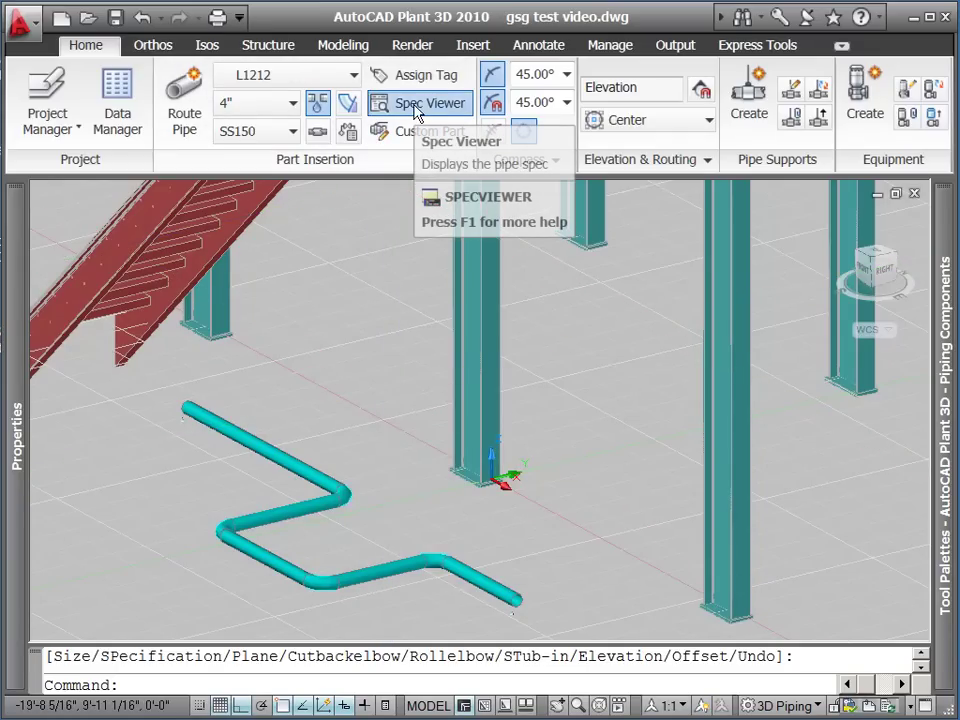
# Step: Open the Spec Viewer on SS150 and scroll the spec sheet back to the Pipe and Valve entries
pyautogui.click(418, 111)
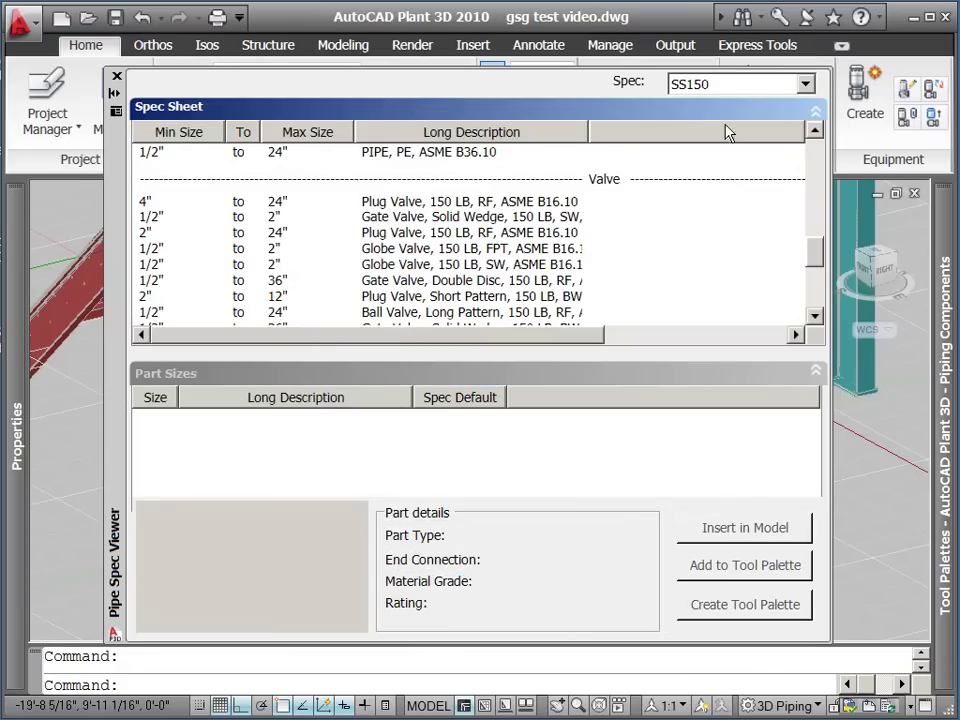
pyautogui.moveTo(815, 263); pyautogui.dragTo(800, 190)
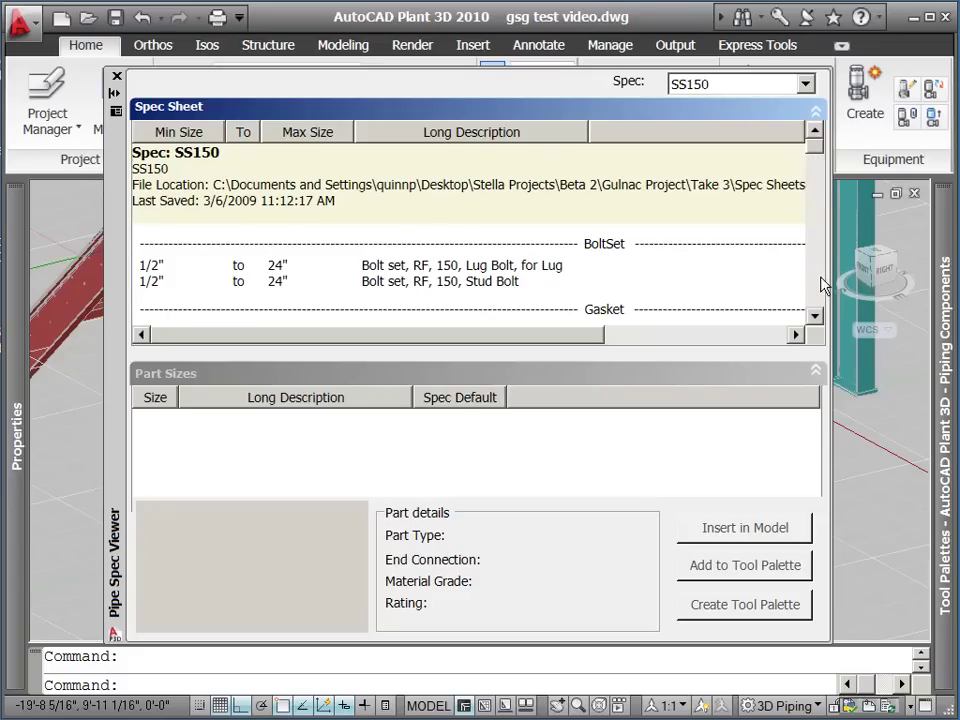
pyautogui.scroll(-3, 825, 281)
pyautogui.scroll(-3, 825, 283)
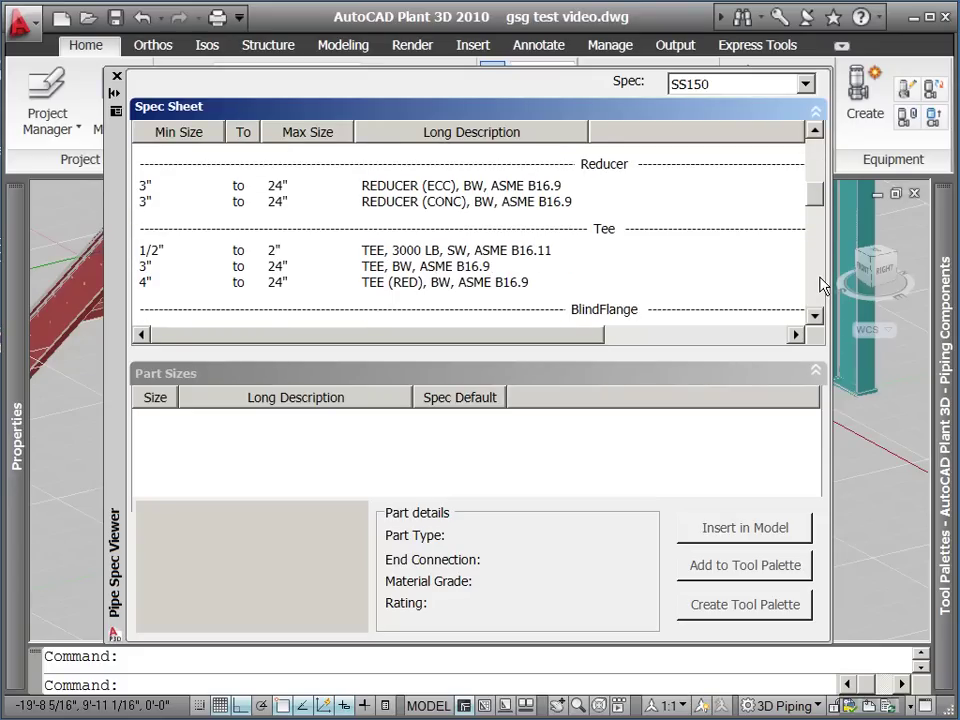
pyautogui.scroll(-3, 822, 284)
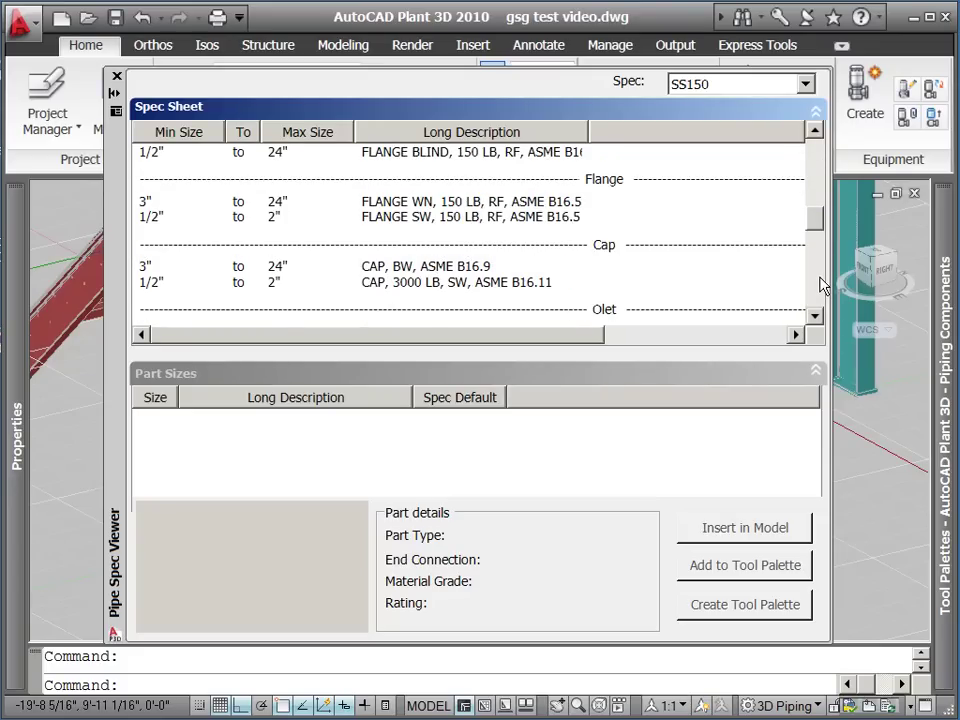
pyautogui.scroll(-3, 822, 284)
pyautogui.scroll(-1, 814, 250)
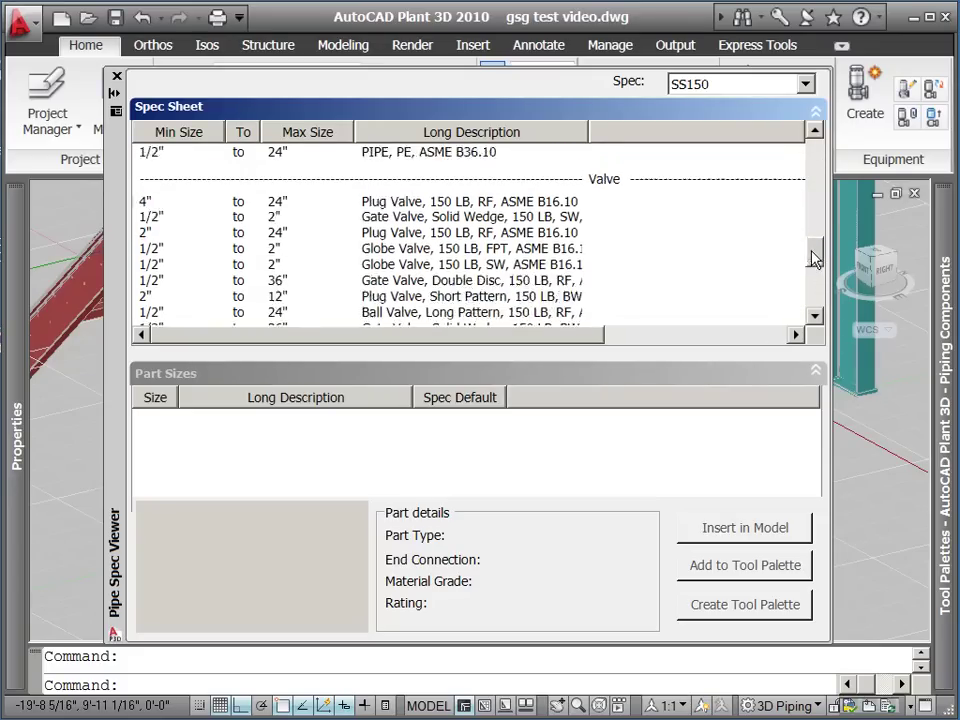
pyautogui.scroll(-1, 813, 256)
pyautogui.scroll(1, 822, 283)
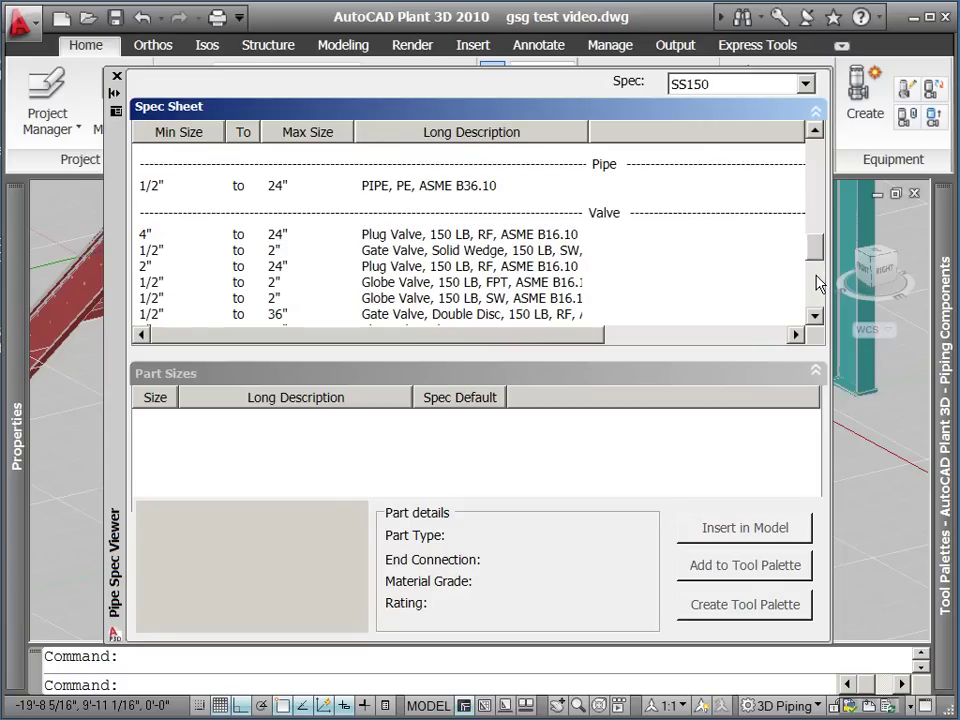
# Step: Select Butterfly Valve, Offset in the SS150 spec sheet and its 4" part size
pyautogui.click(368, 238)
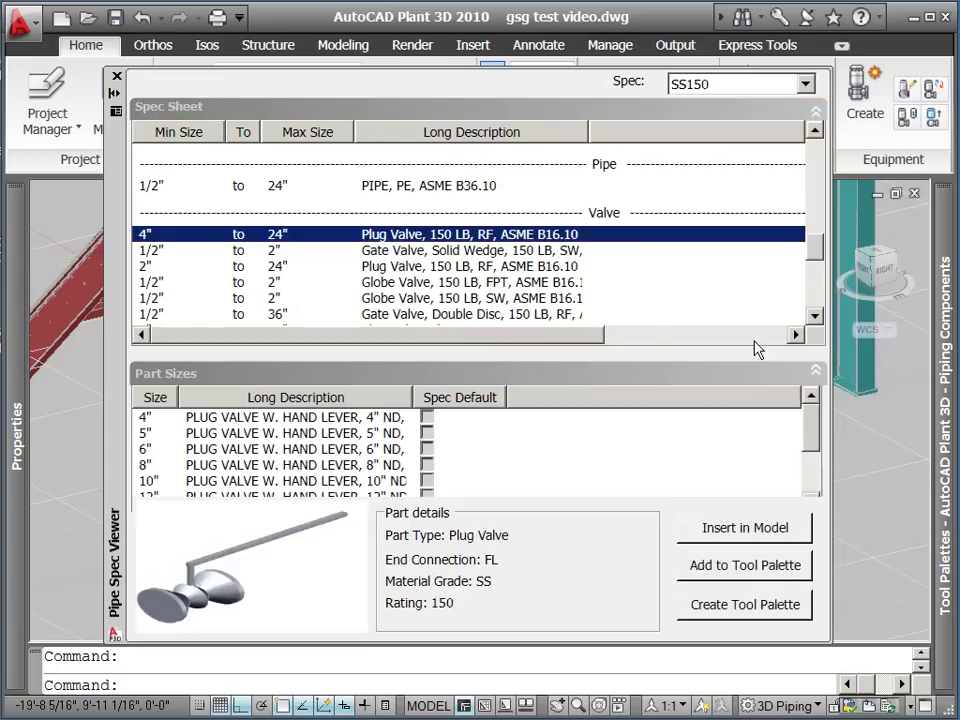
pyautogui.click(815, 298)
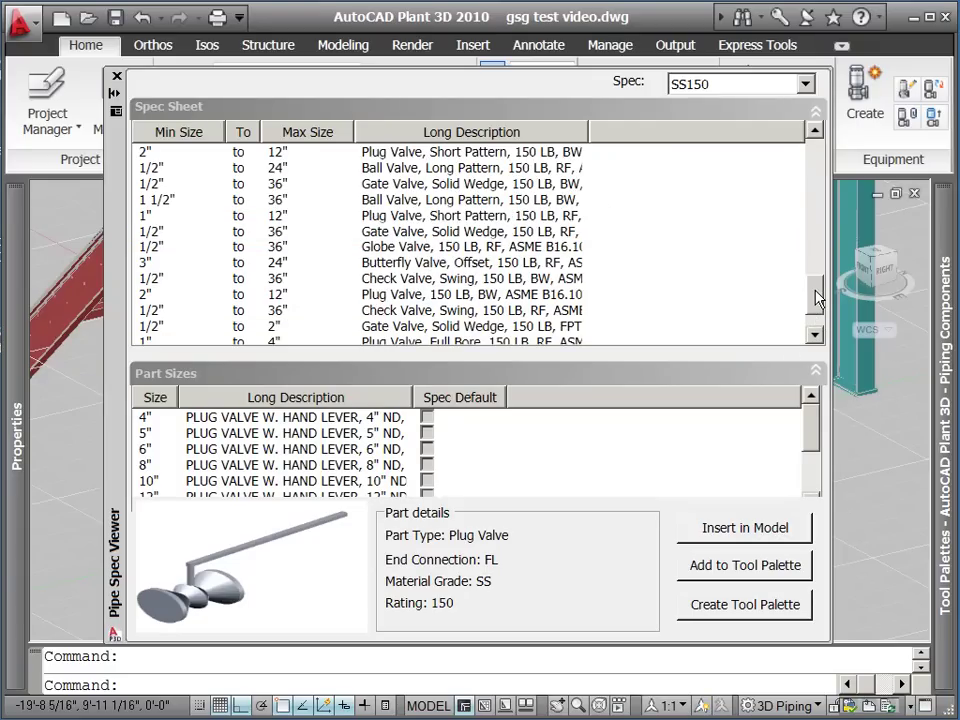
pyautogui.click(454, 265)
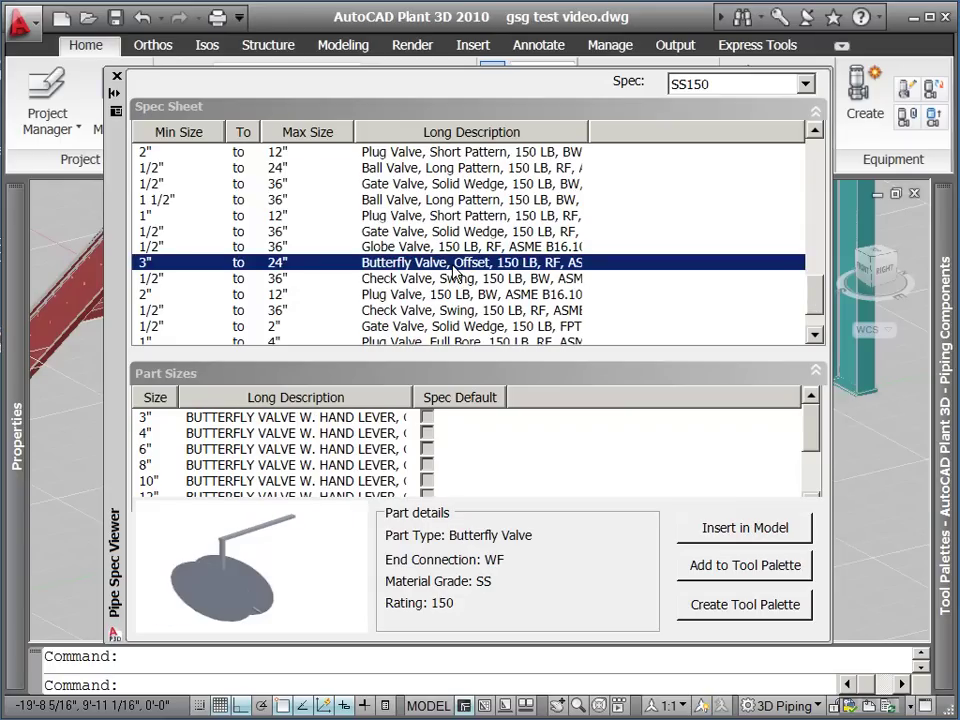
pyautogui.click(268, 436)
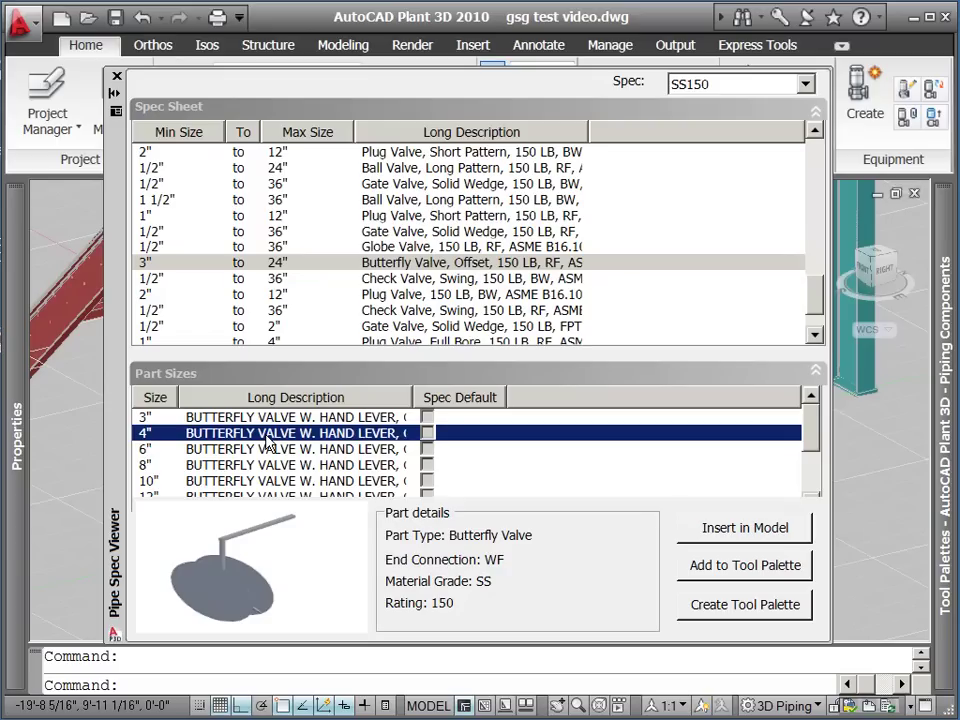
# Step: Insert the 4" butterfly valve on the upper pipe leg at 0° rotation
pyautogui.click(739, 530)
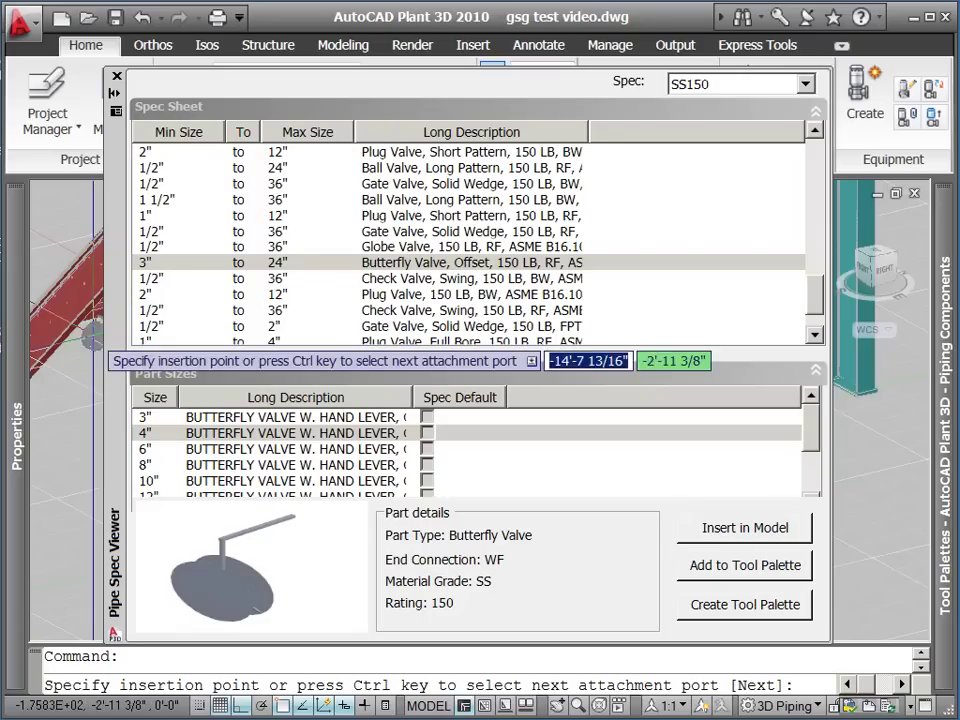
pyautogui.moveTo(116, 342); pyautogui.dragTo(789, 575)
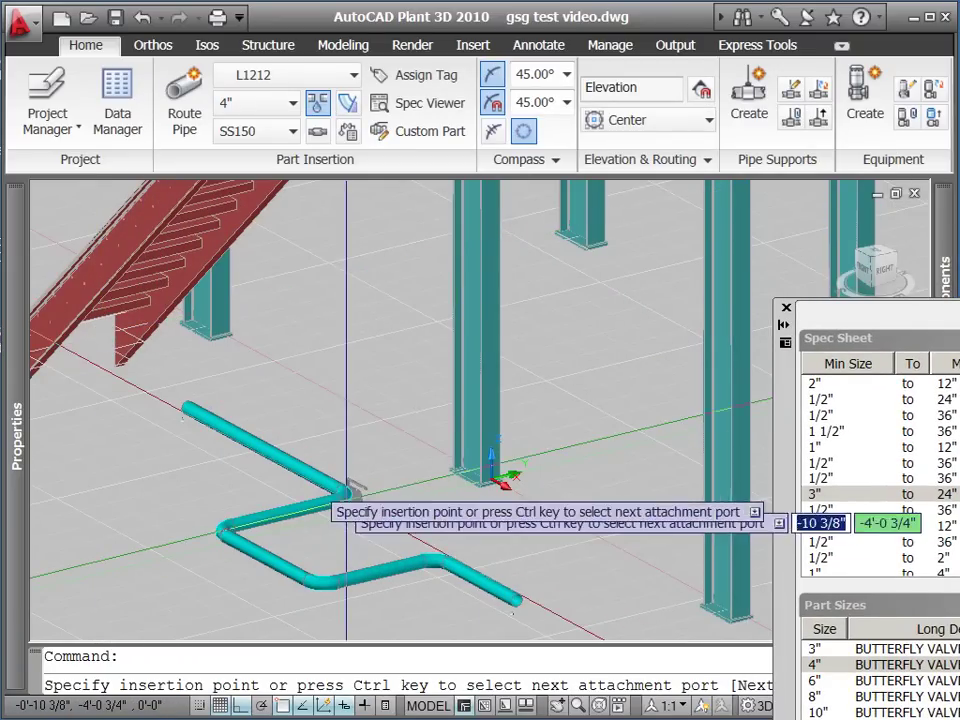
pyautogui.click(248, 438)
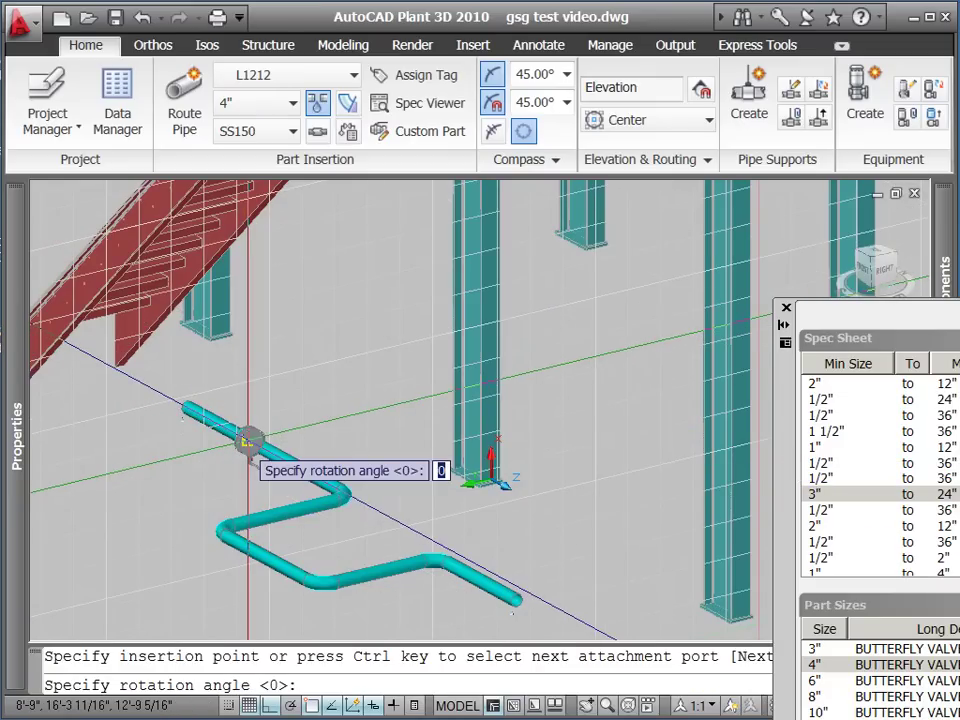
pyautogui.press('Return')
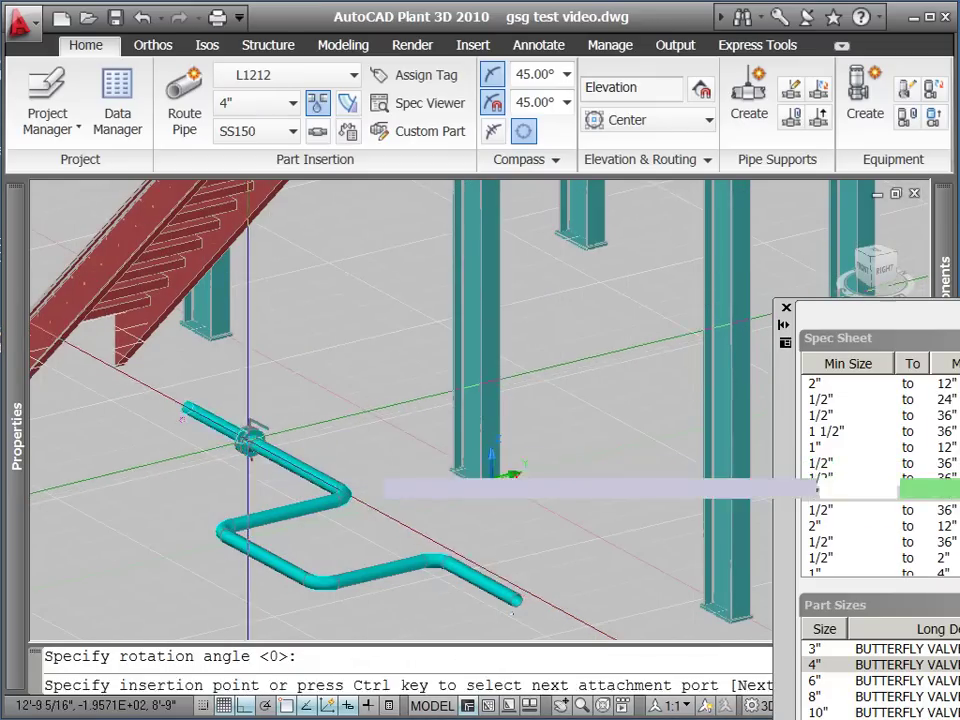
pyautogui.press('Escape')
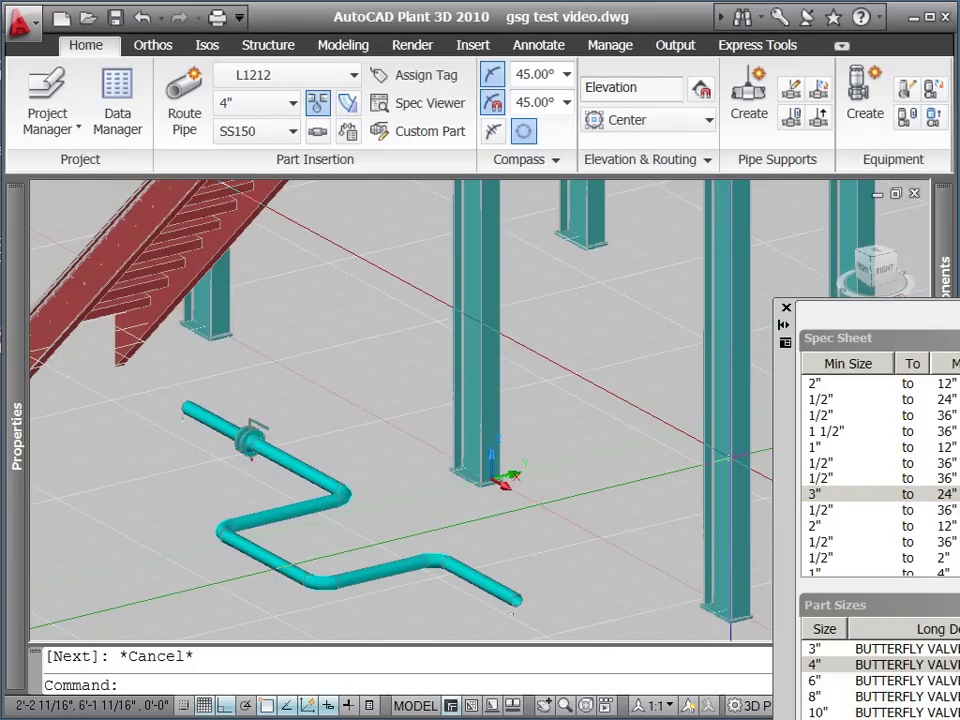
# Step: Move the Pipe Spec Viewer aside and scroll the Tool Palettes strip
pyautogui.moveTo(789, 463); pyautogui.dragTo(155, 238)
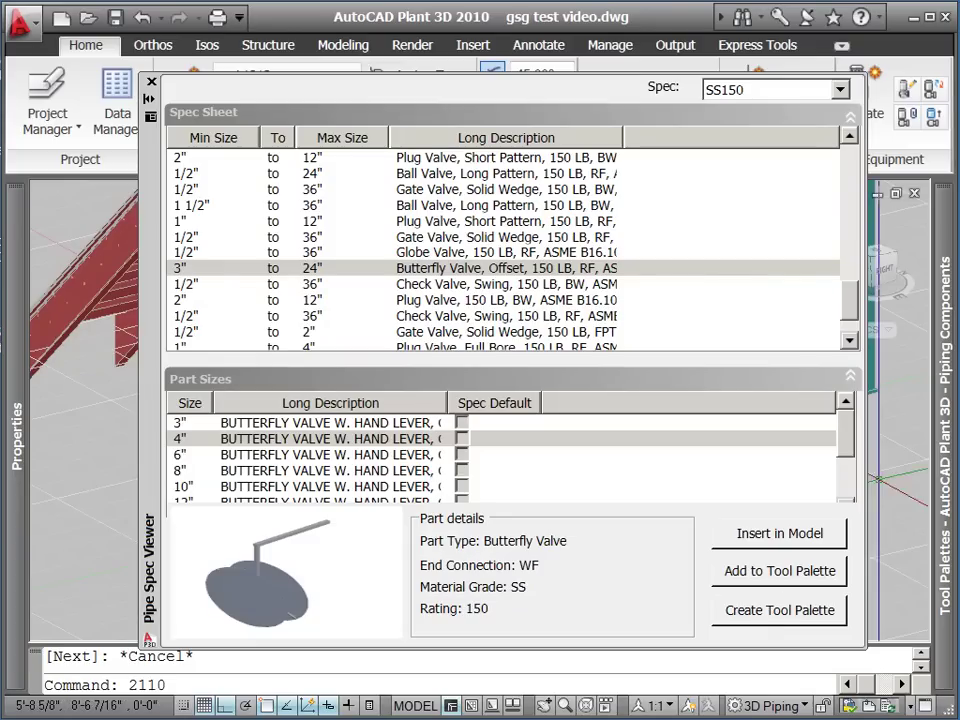
pyautogui.moveTo(946, 420)
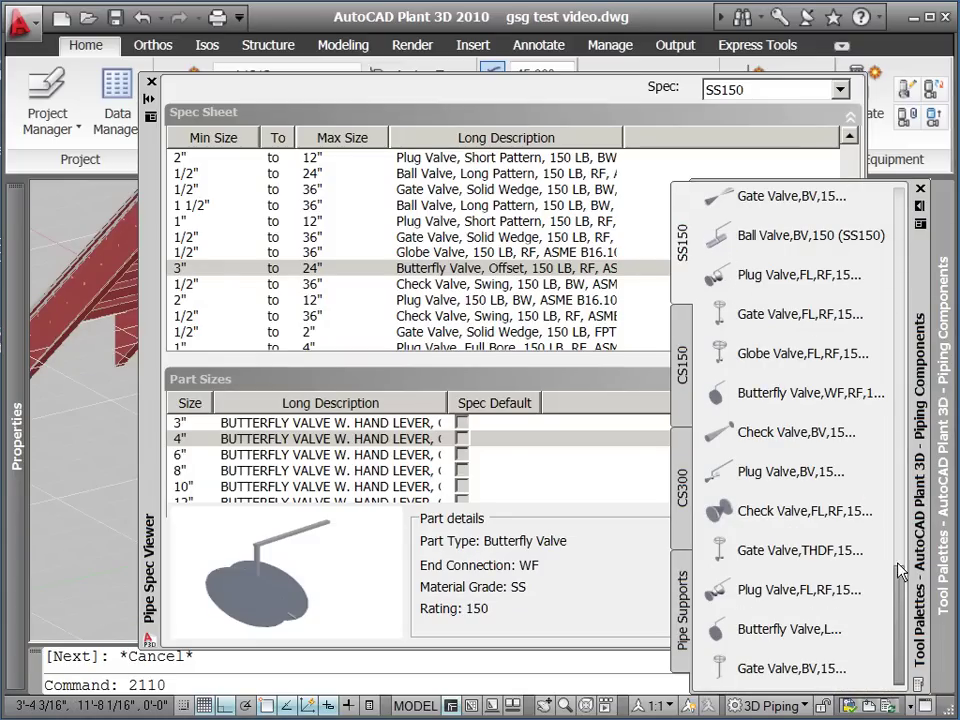
pyautogui.moveTo(903, 592); pyautogui.dragTo(910, 197)
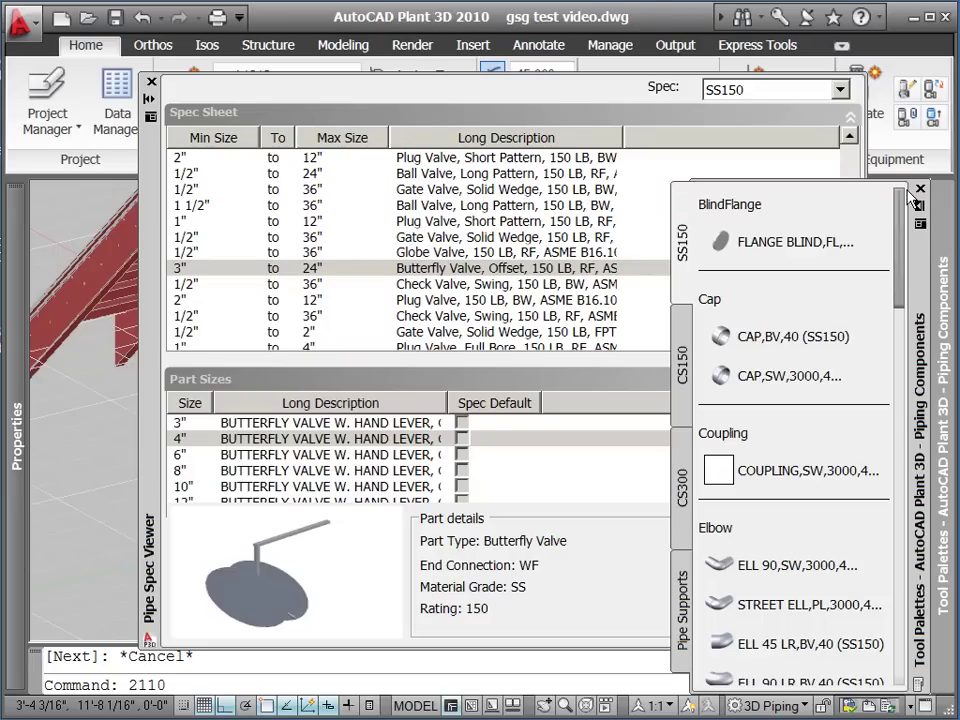
# Step: Close the Spec Viewer and place an SS150 weld neck flange on the pipe run's right open end
pyautogui.click(151, 83)
pyautogui.moveTo(946, 462)
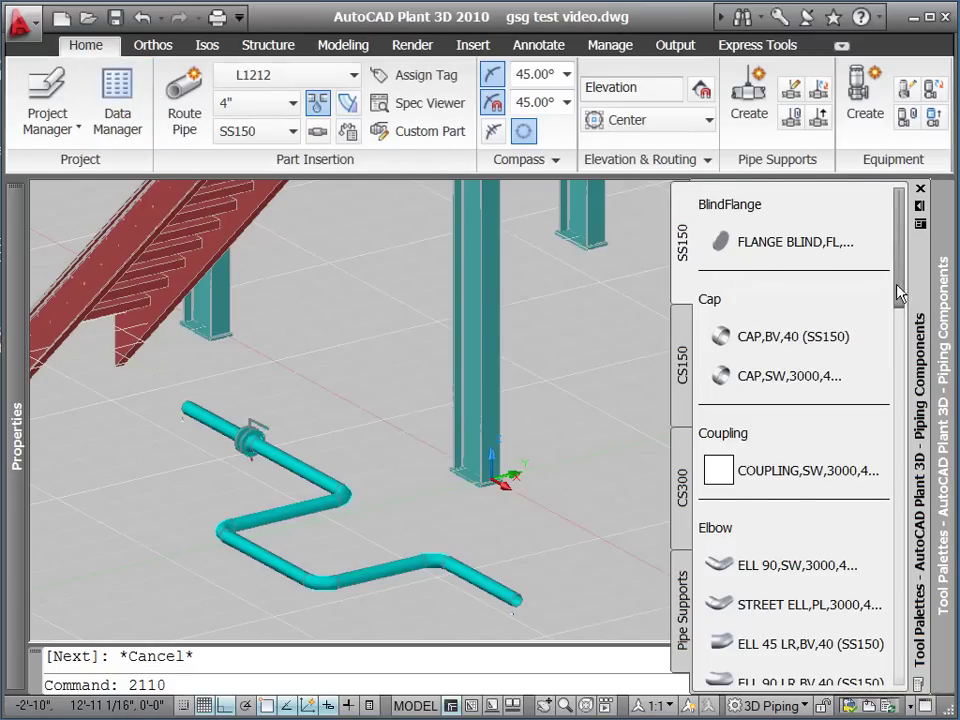
pyautogui.scroll(-5, 897, 330)
pyautogui.moveTo(895, 350); pyautogui.dragTo(896, 400)
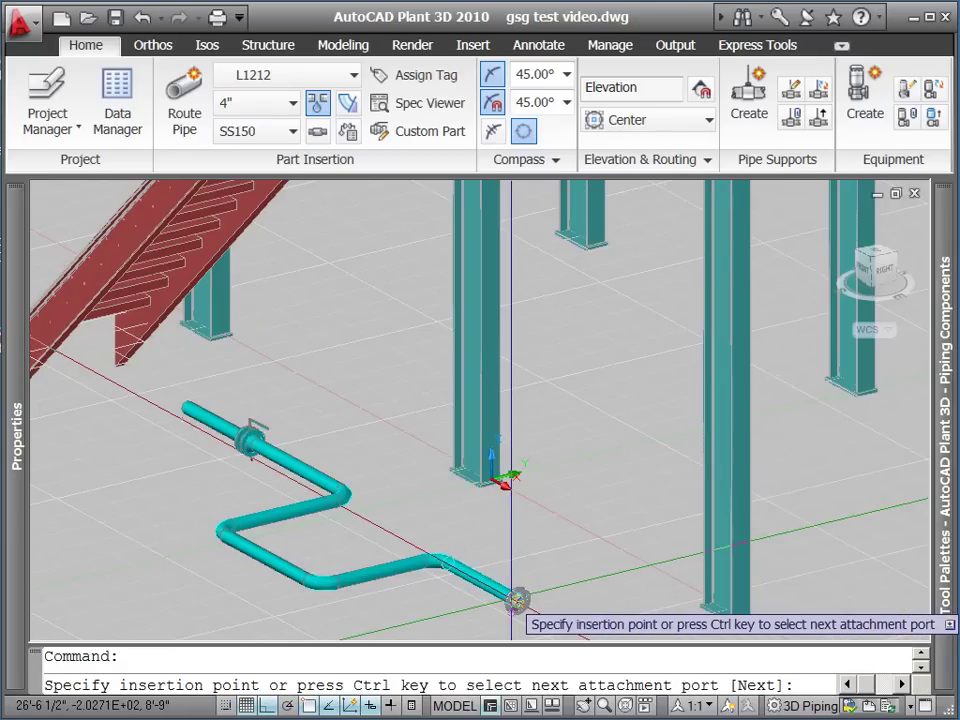
pyautogui.click(516, 601)
pyautogui.press('Escape')
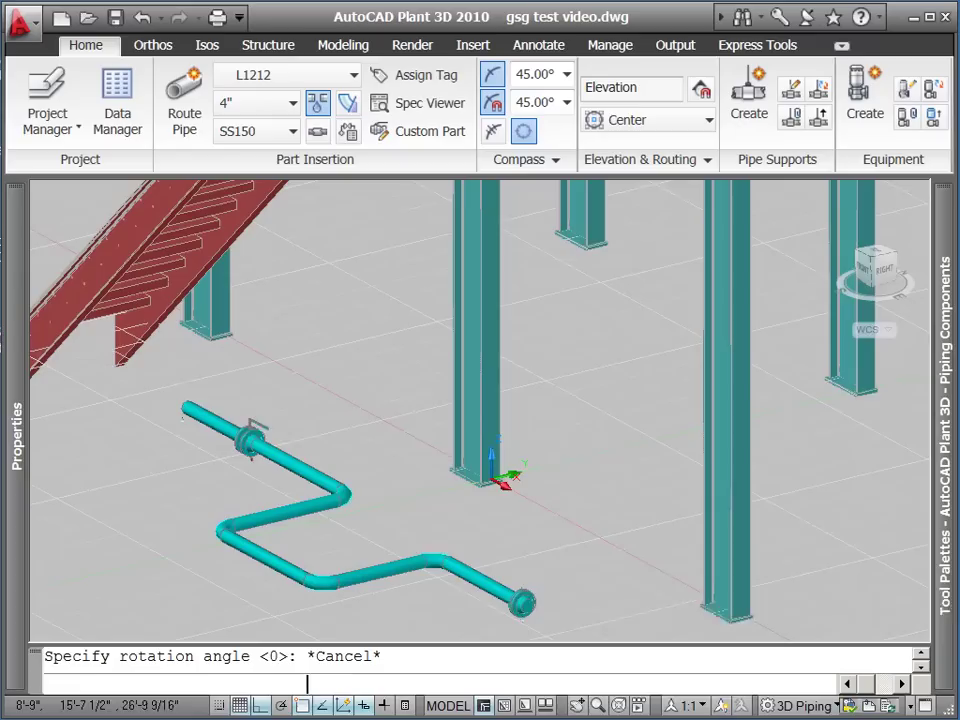
# Step: Place an SS150 REDUCER (CONC) on the pipe run's left open end, accepting the default rotation
pyautogui.moveTo(942, 322)
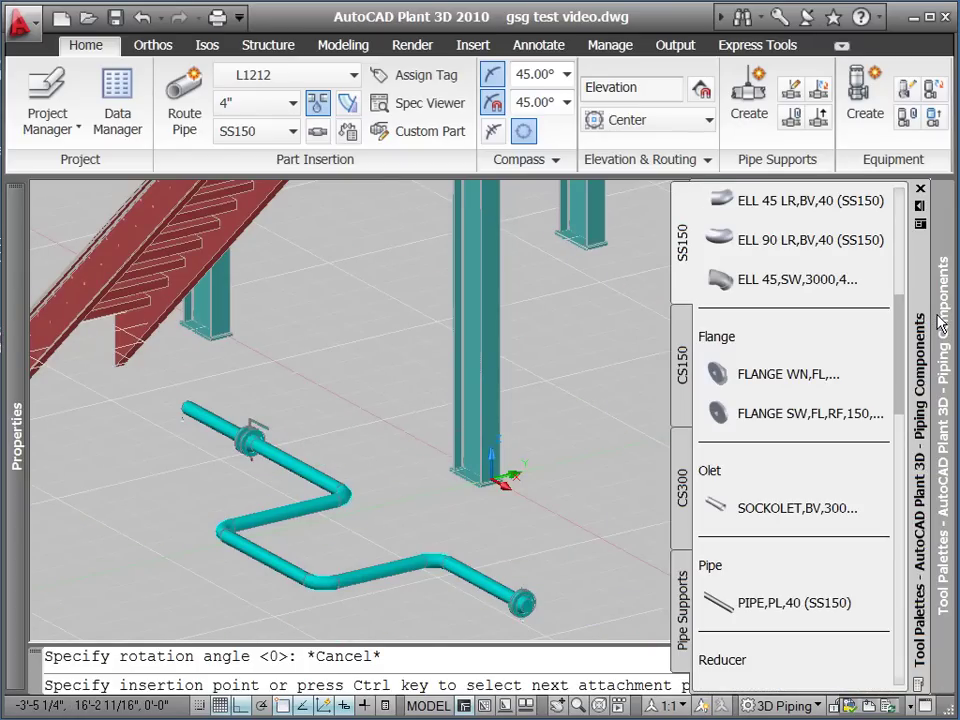
pyautogui.moveTo(902, 363); pyautogui.dragTo(886, 450)
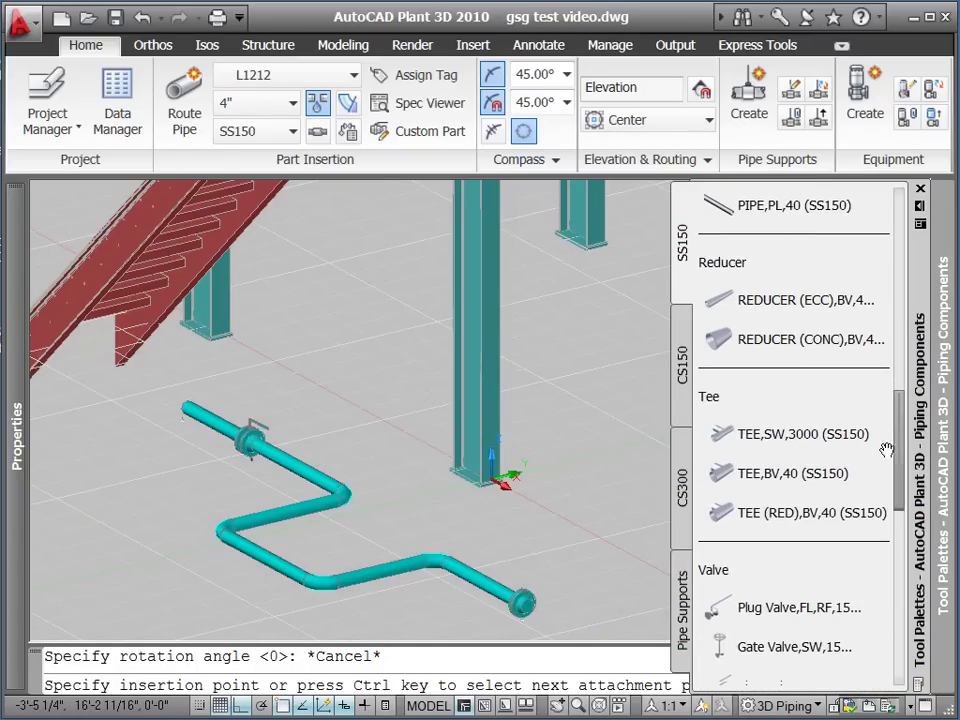
pyautogui.click(720, 344)
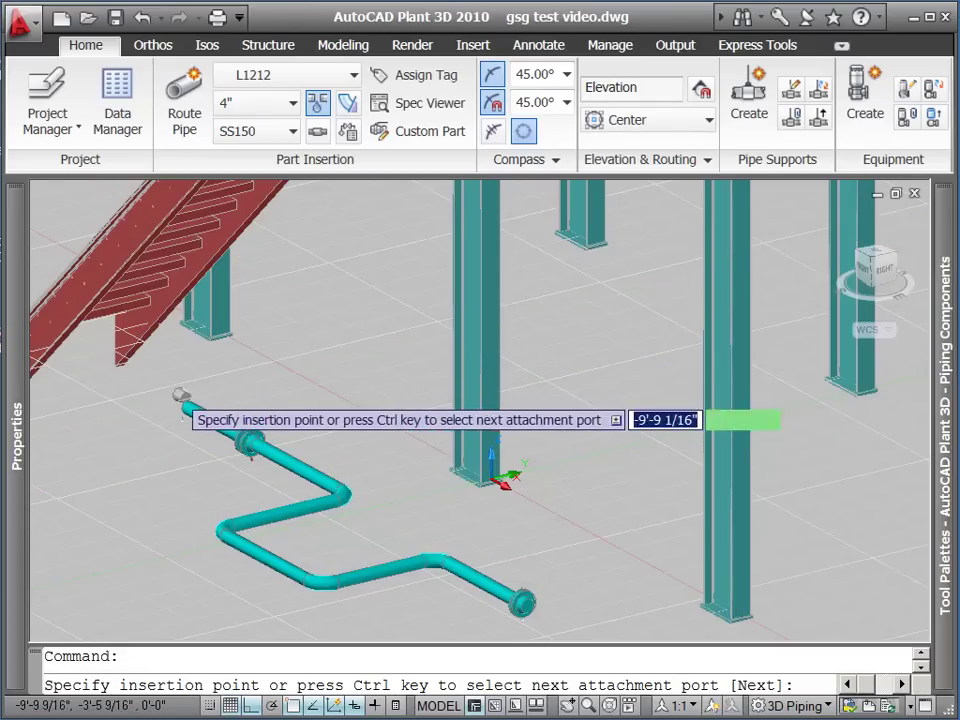
pyautogui.click(183, 407)
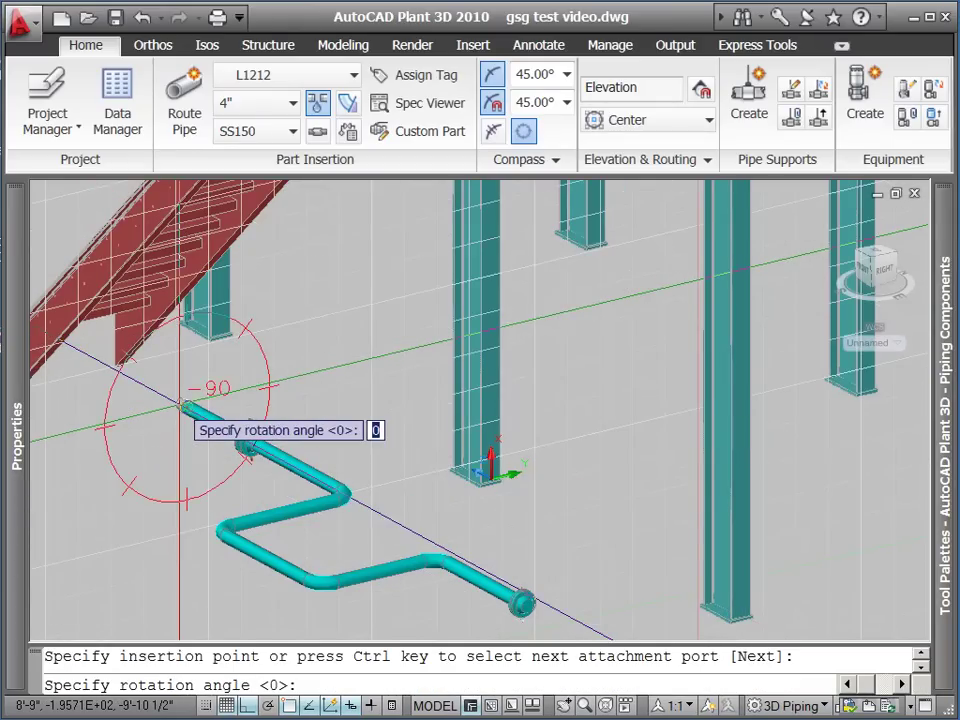
pyautogui.click(285, 366)
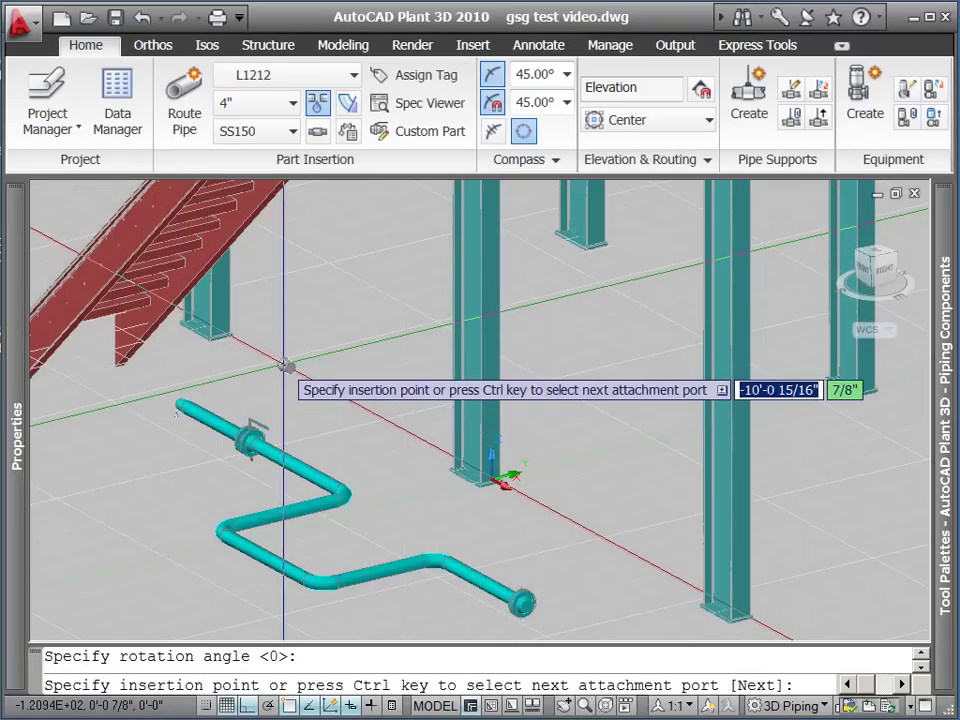
pyautogui.press('Escape')
pyautogui.moveTo(942, 318)
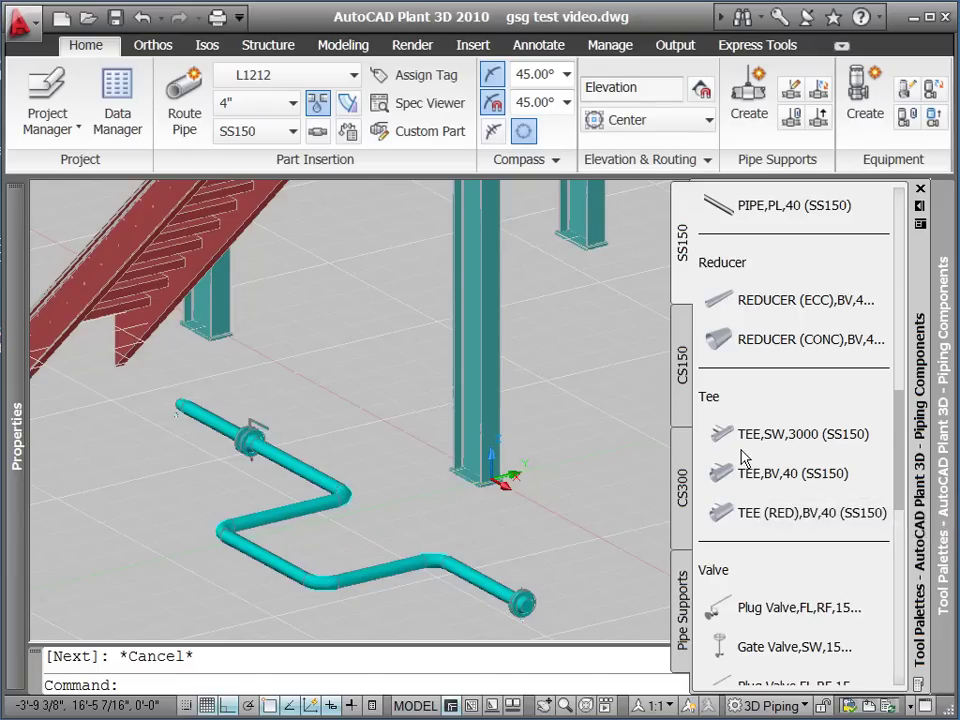
# Step: Insert an SS150 TEE,BV,40 on the lower diagonal pipe leg, accepting its rotation
pyautogui.click(742, 458)
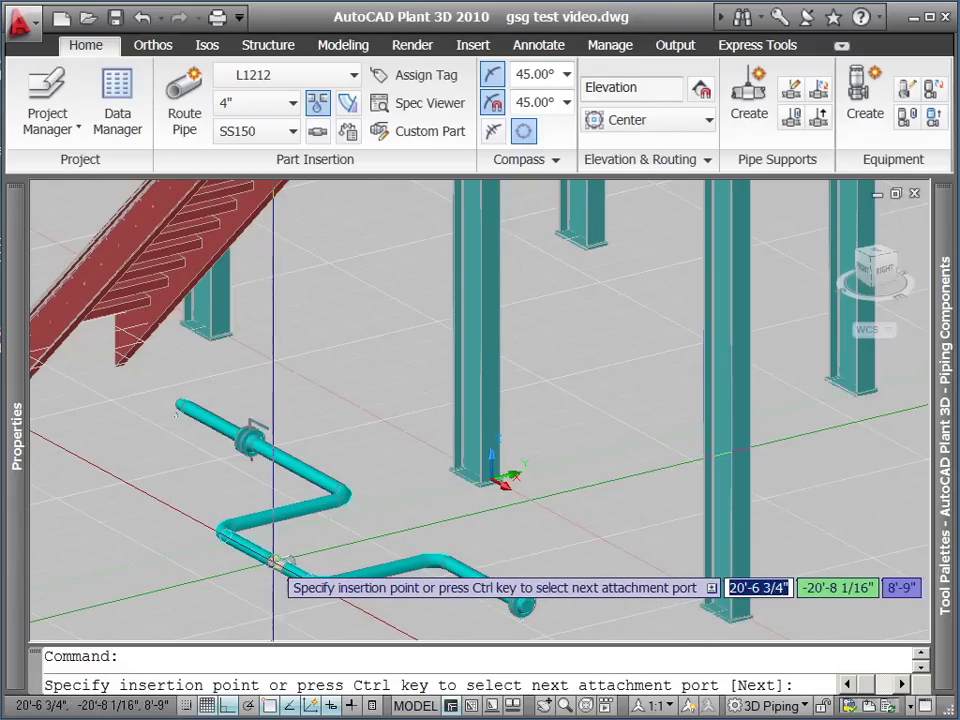
pyautogui.click(274, 564)
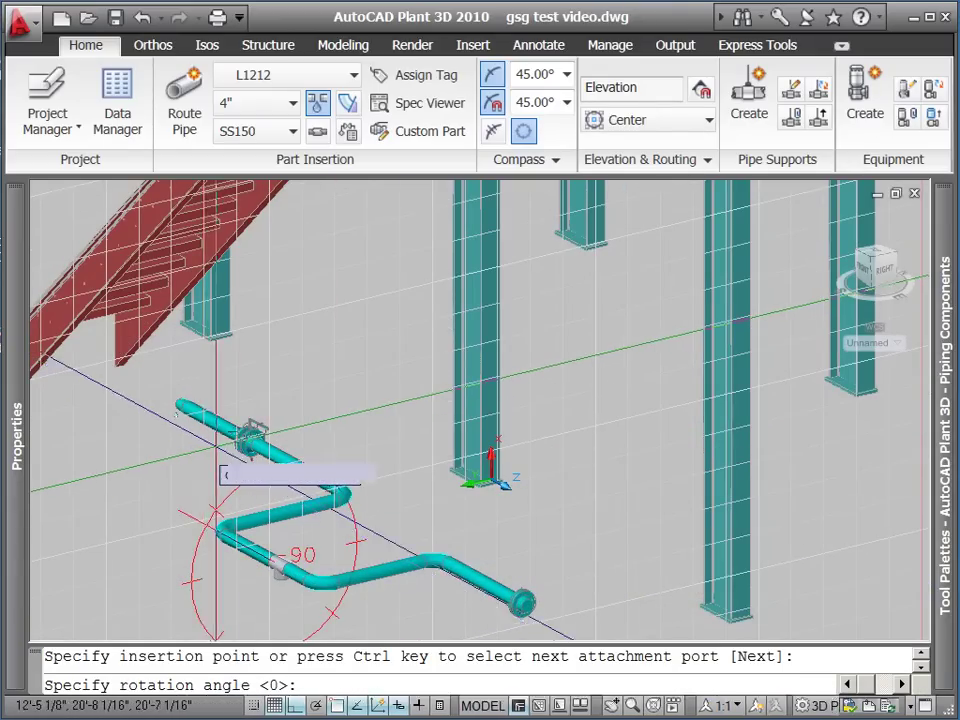
pyautogui.press('Return')
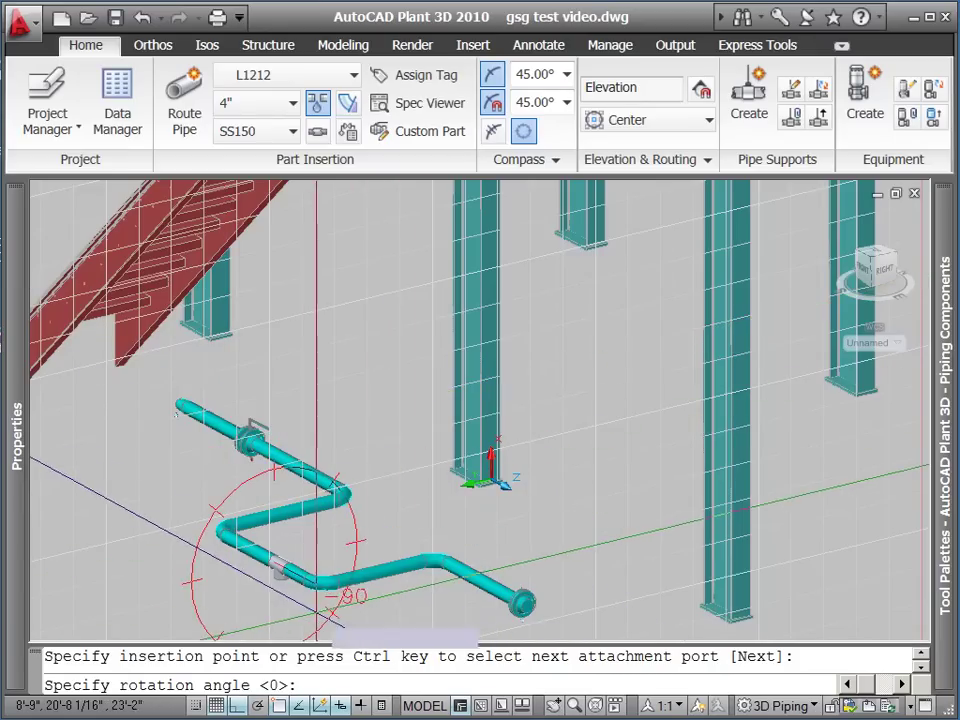
pyautogui.click(273, 605)
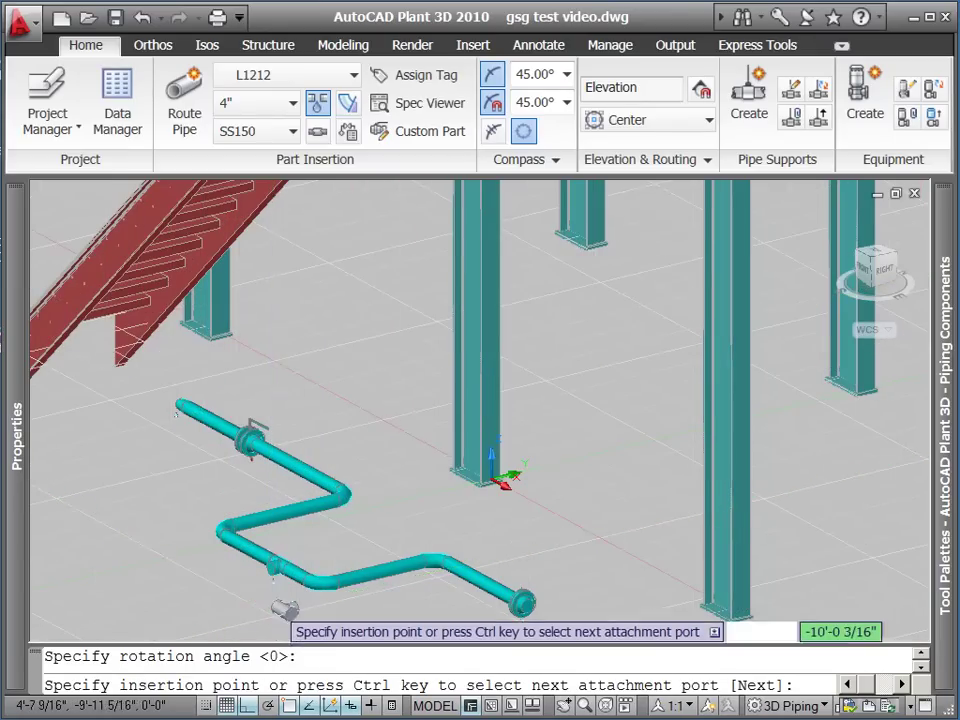
pyautogui.press('Escape')
pyautogui.scroll(3, 275, 590)
# Step: Route a short branch pipe from the tee's branch port, then check the tee's 4" SS150 L1212 properties
pyautogui.moveTo(287, 582); pyautogui.dragTo(388, 482, button='middle')
pyautogui.click(393, 490)
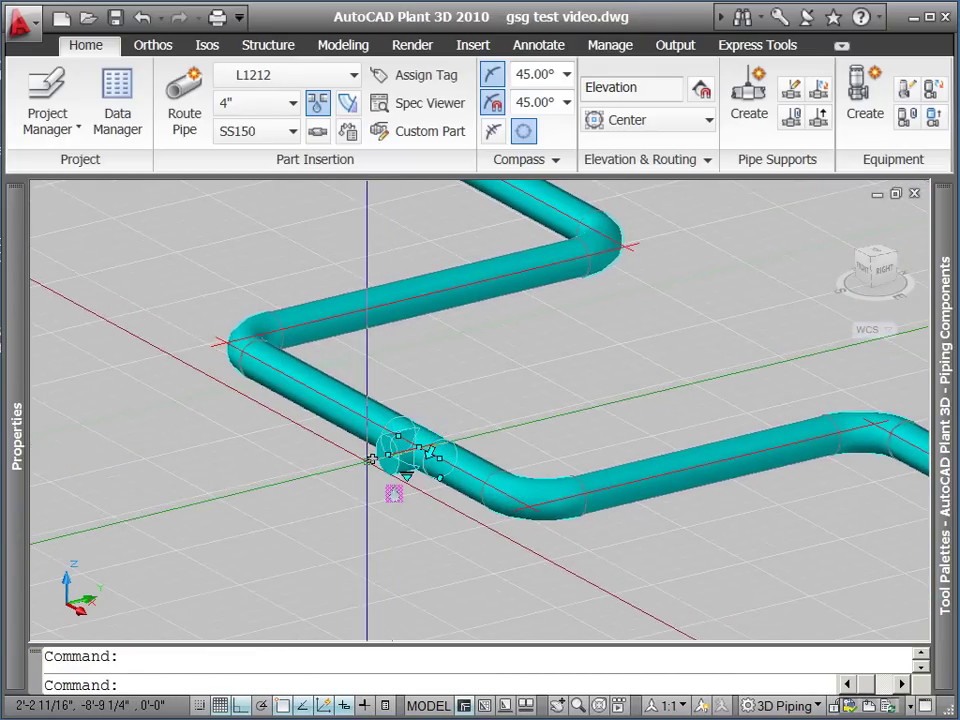
pyautogui.click(394, 493)
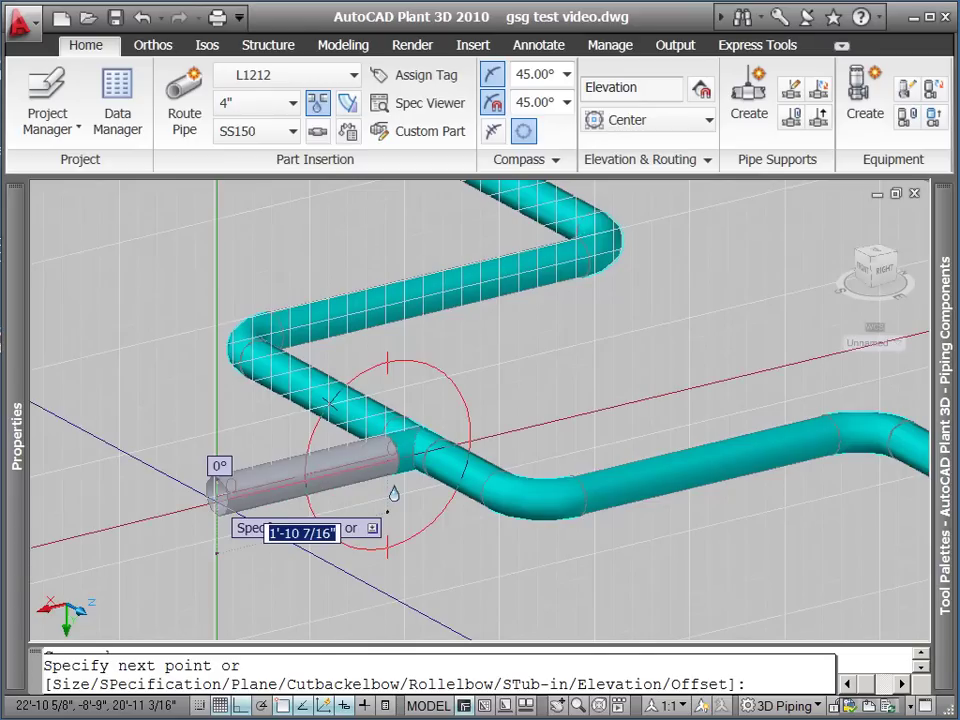
pyautogui.click(223, 538)
pyautogui.press('Escape')
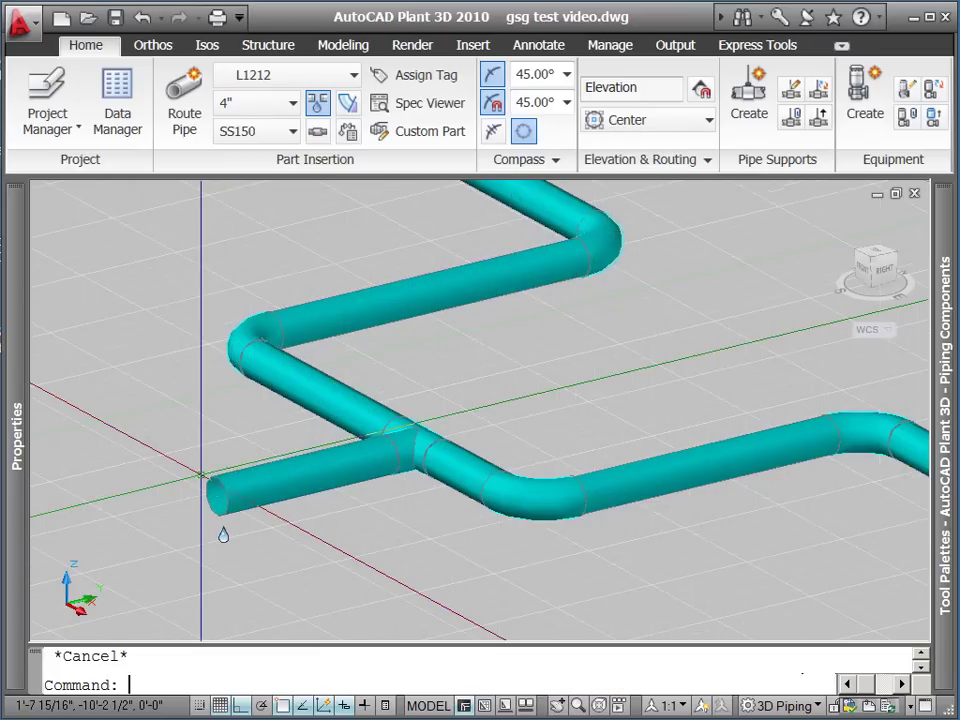
pyautogui.click(412, 445)
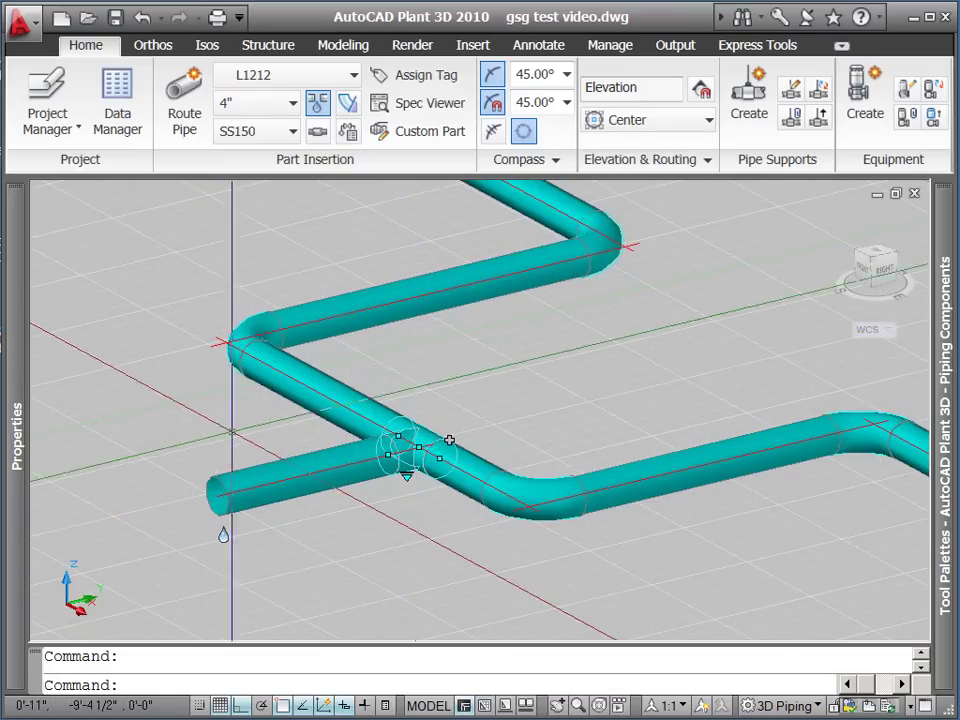
pyautogui.moveTo(24, 385)
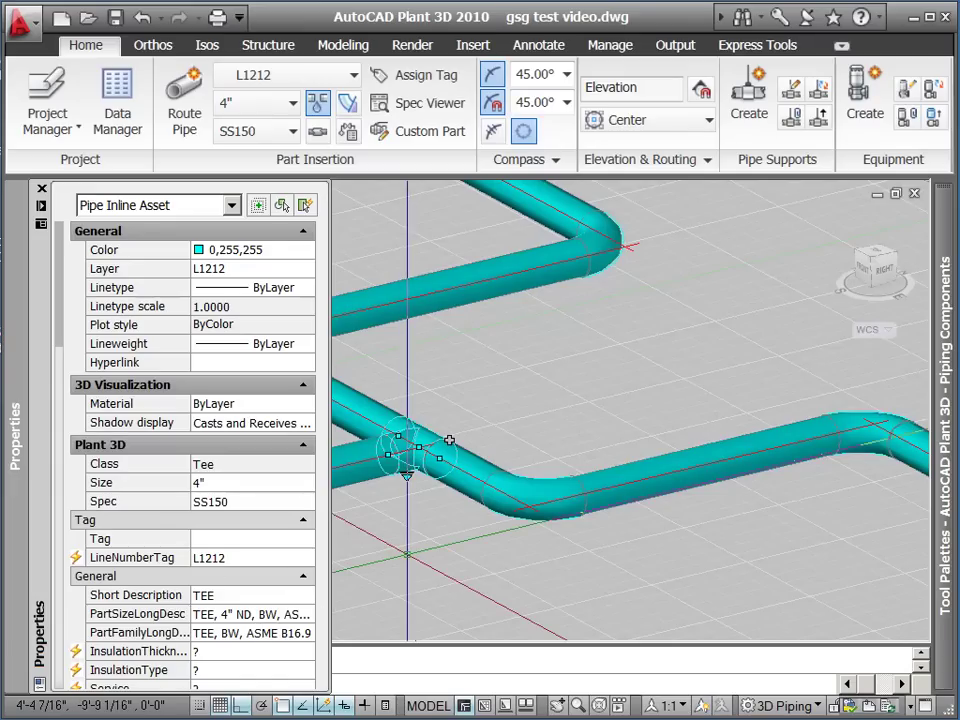
# Step: Deselect the tee so the finished branch pipe stays in view
pyautogui.press('Escape')
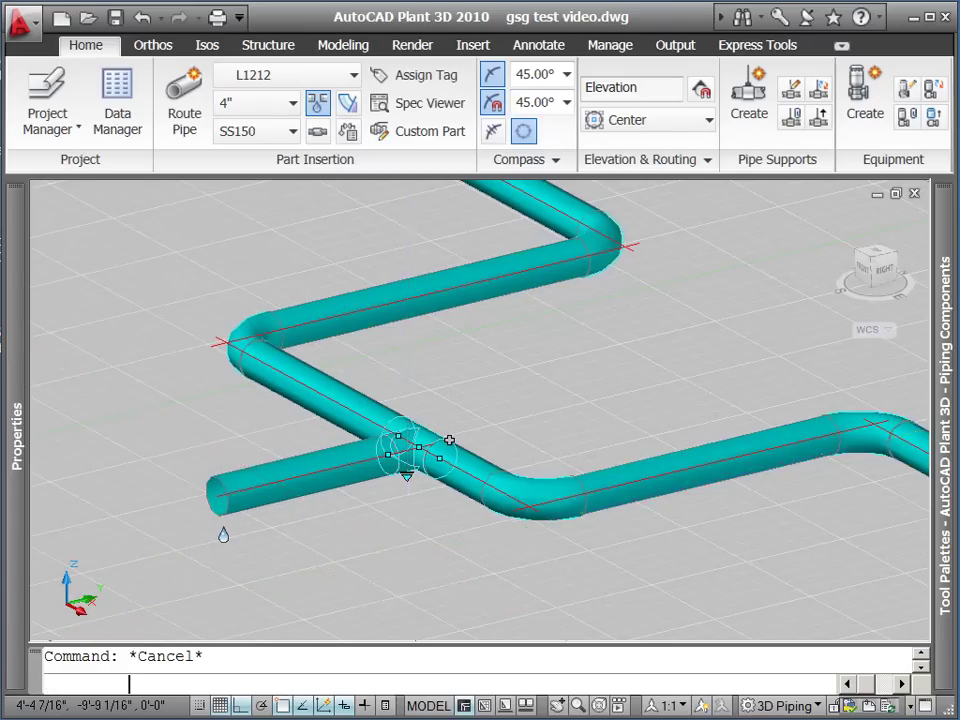